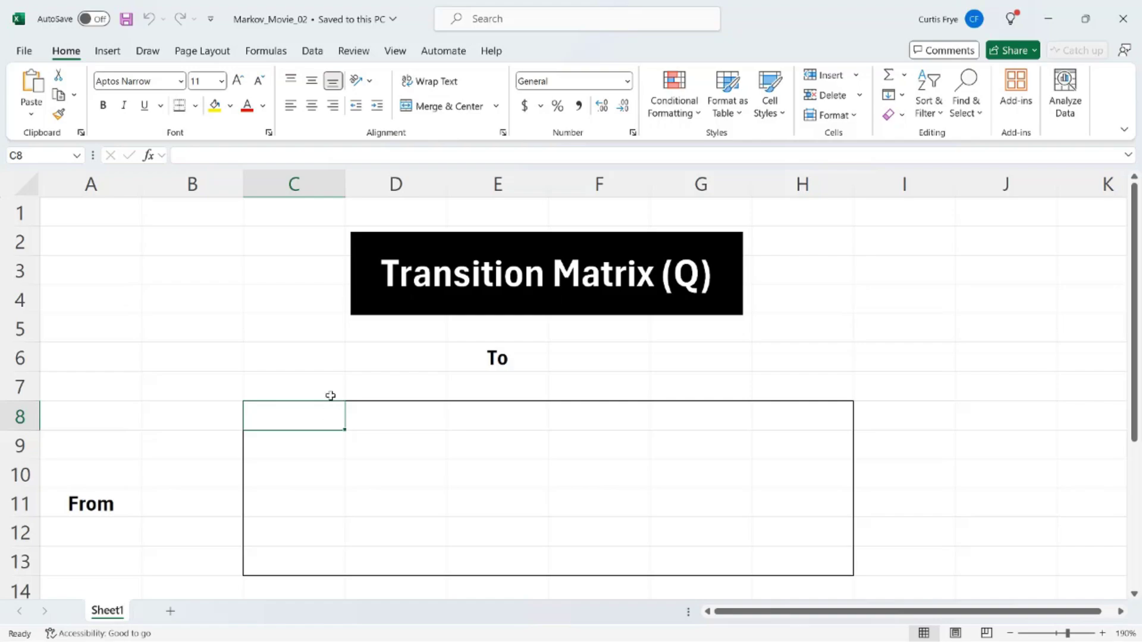
# - Label the matrix columns 0, 1, 2, 3, 4, 5 across C7:H7
pyautogui.click(331, 384)
pyautogui.write('0')
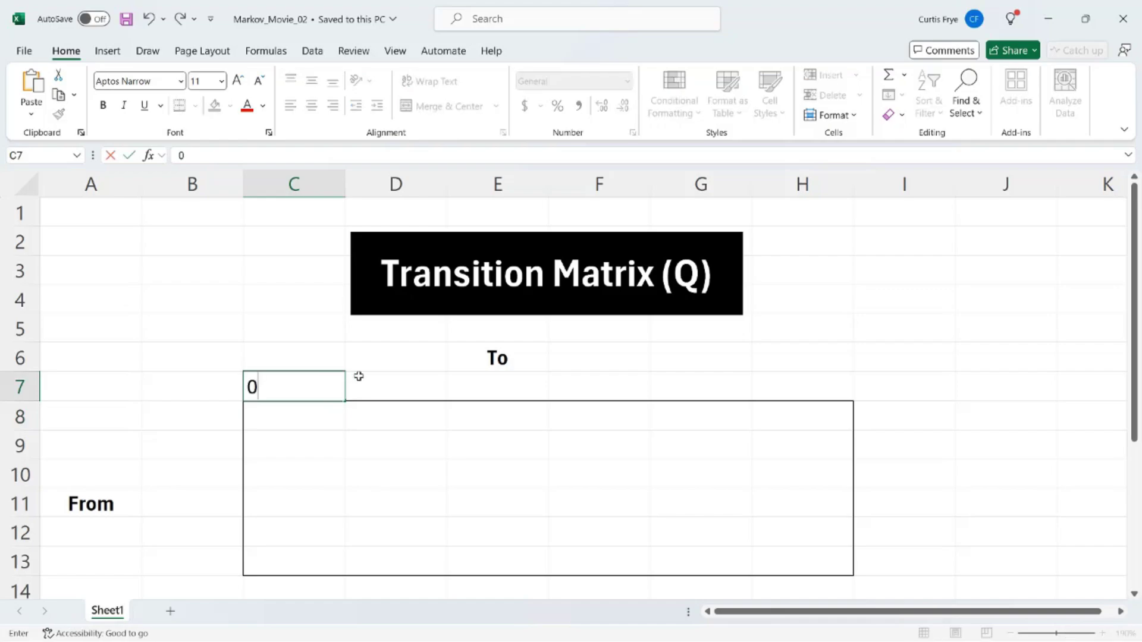
pyautogui.press('Tab')
pyautogui.write('1')
pyautogui.press('Tab')
pyautogui.write('2')
pyautogui.press('Tab')
pyautogui.write('3')
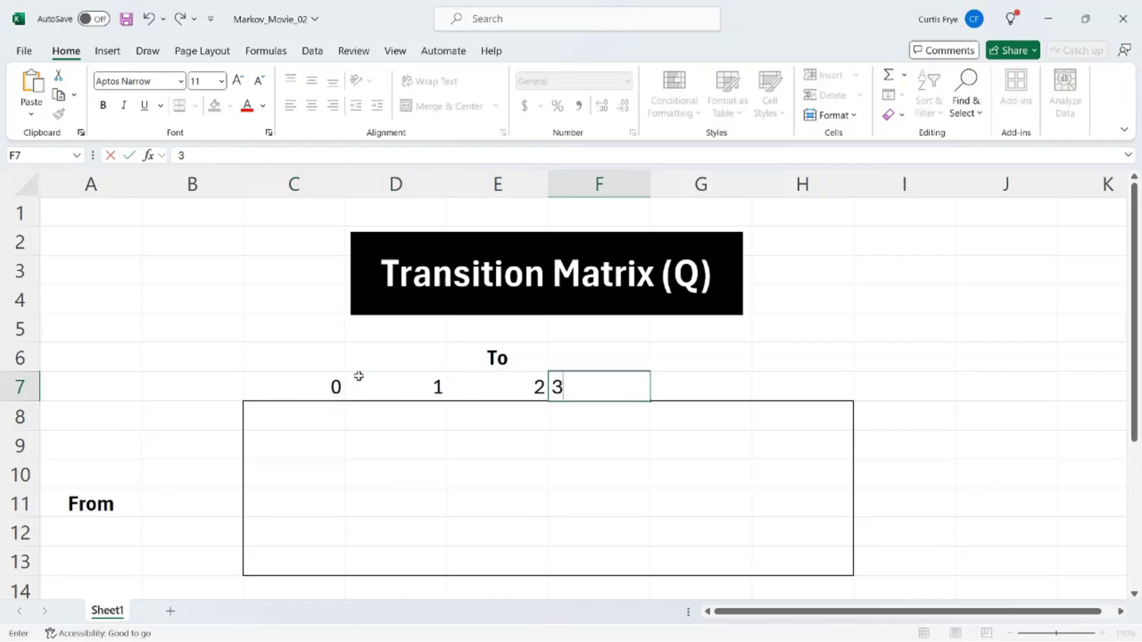
pyautogui.press('Tab')
pyautogui.write('4')
pyautogui.press('Tab')
pyautogui.write('5')
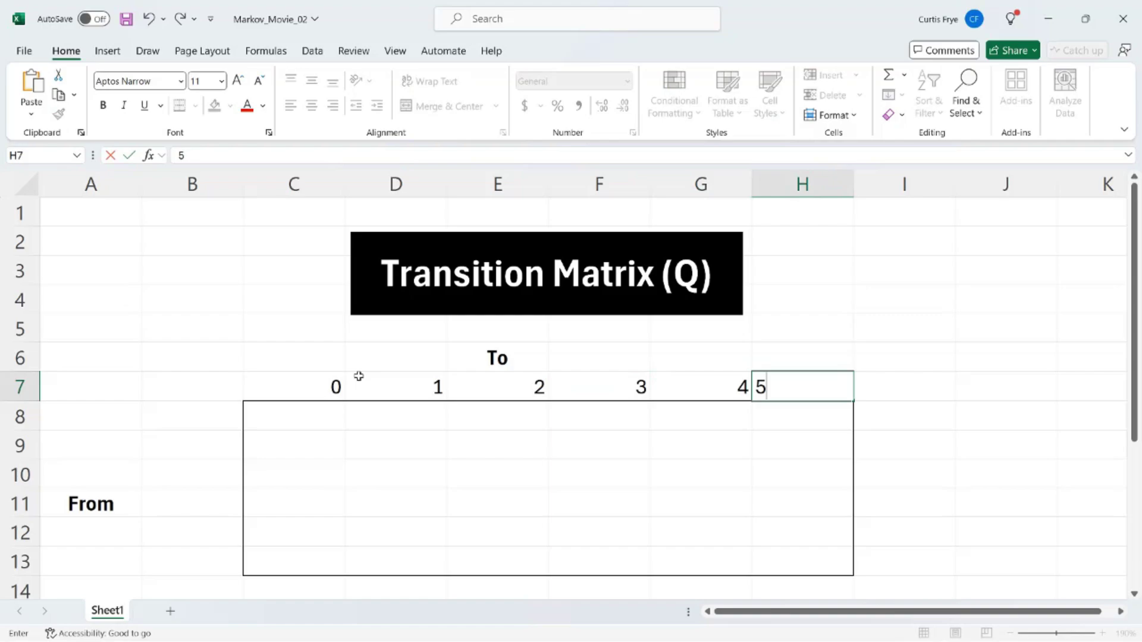
pyautogui.press('Return')
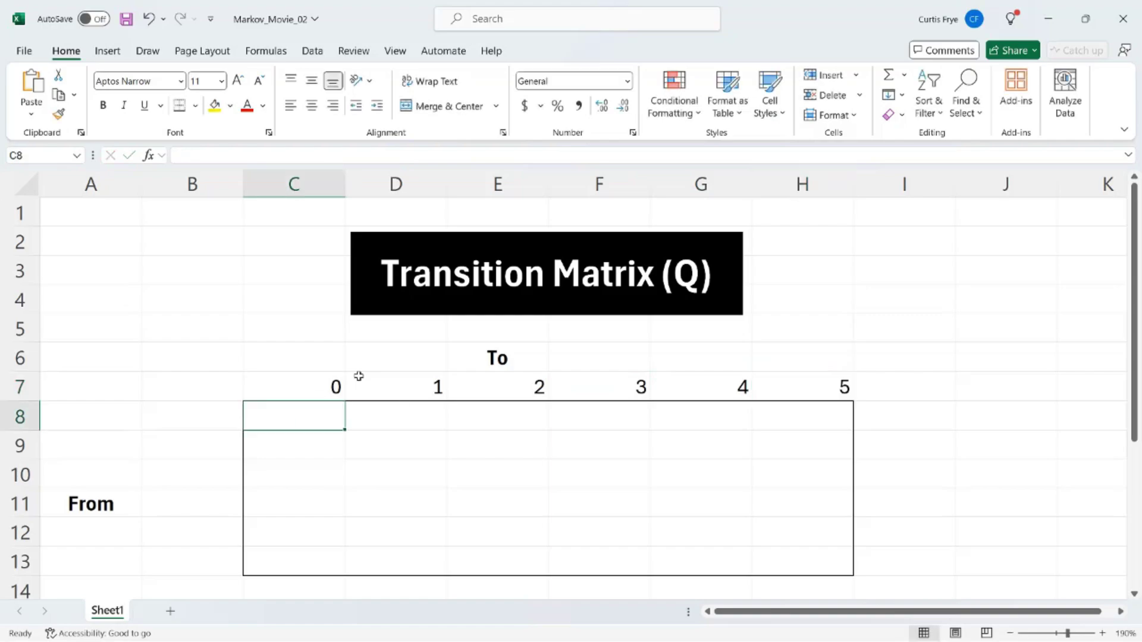
# - Label the matrix rows 0, 1, 2, 3, 4, 5 down B8:B13
pyautogui.click(220, 417)
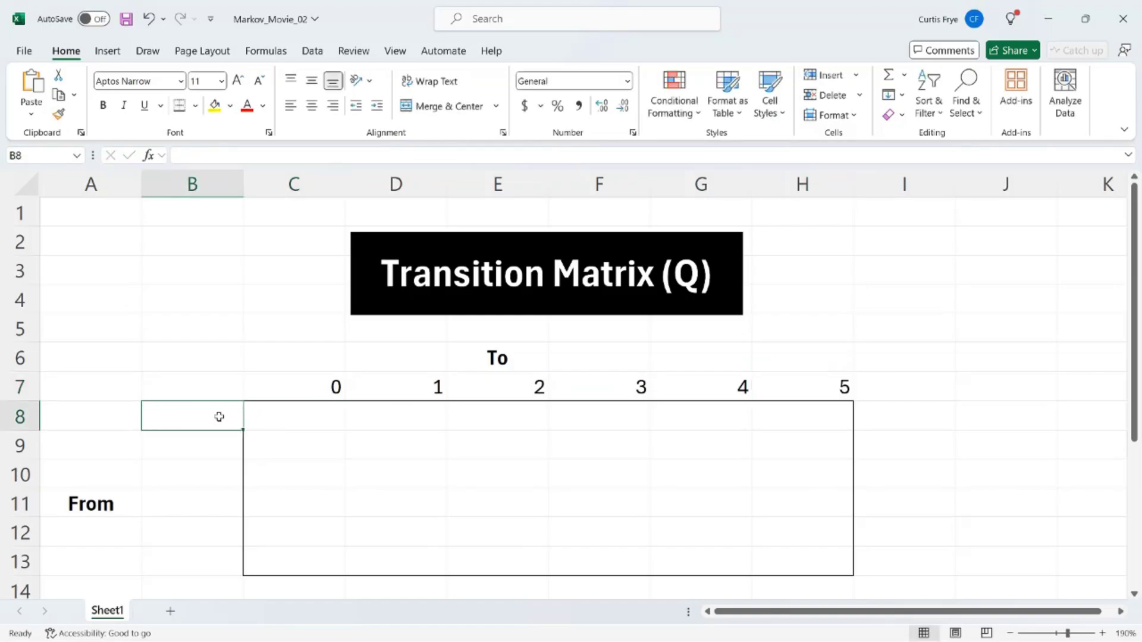
pyautogui.write('0')
pyautogui.press('Return')
pyautogui.write('1')
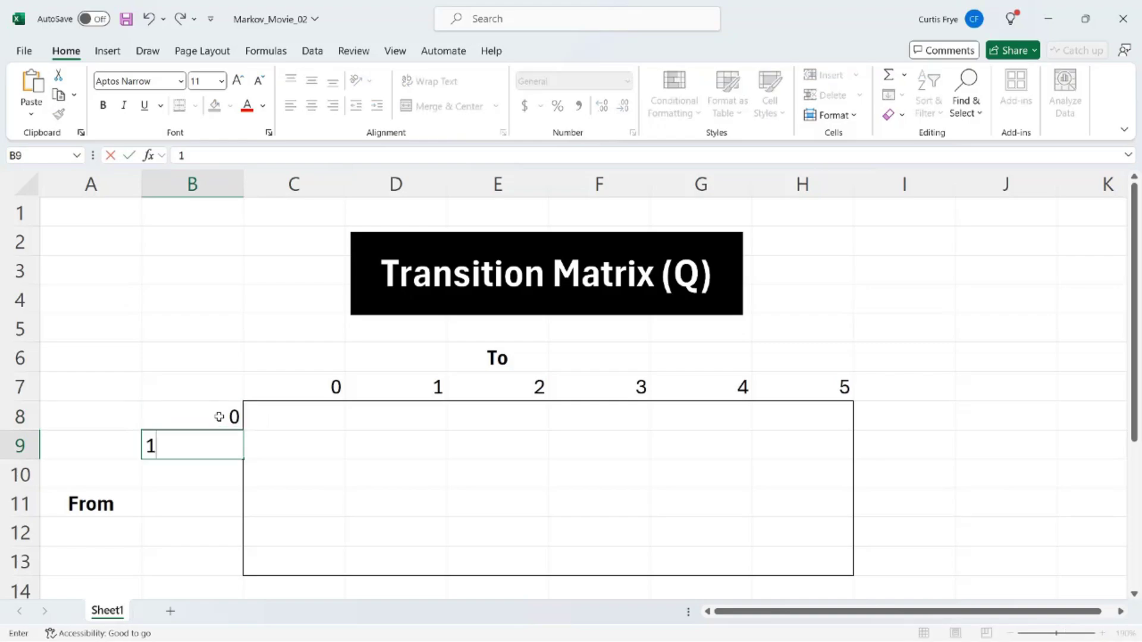
pyautogui.press('Return')
pyautogui.write('2')
pyautogui.press('Return')
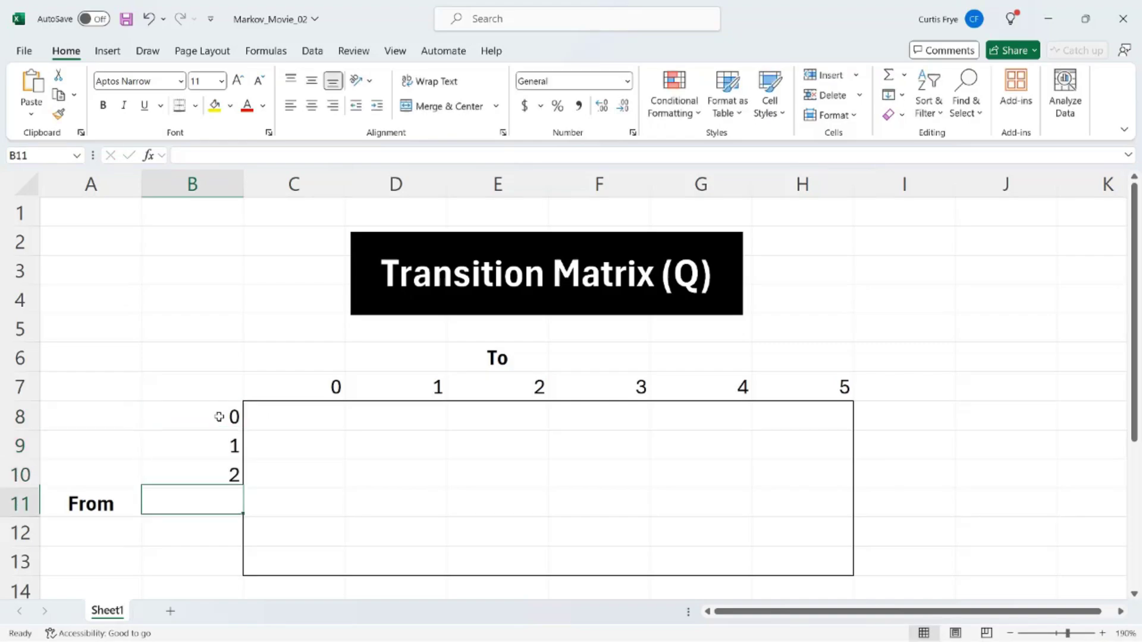
pyautogui.write('3')
pyautogui.press('Return')
pyautogui.write('4')
pyautogui.press('Return')
pyautogui.write('5')
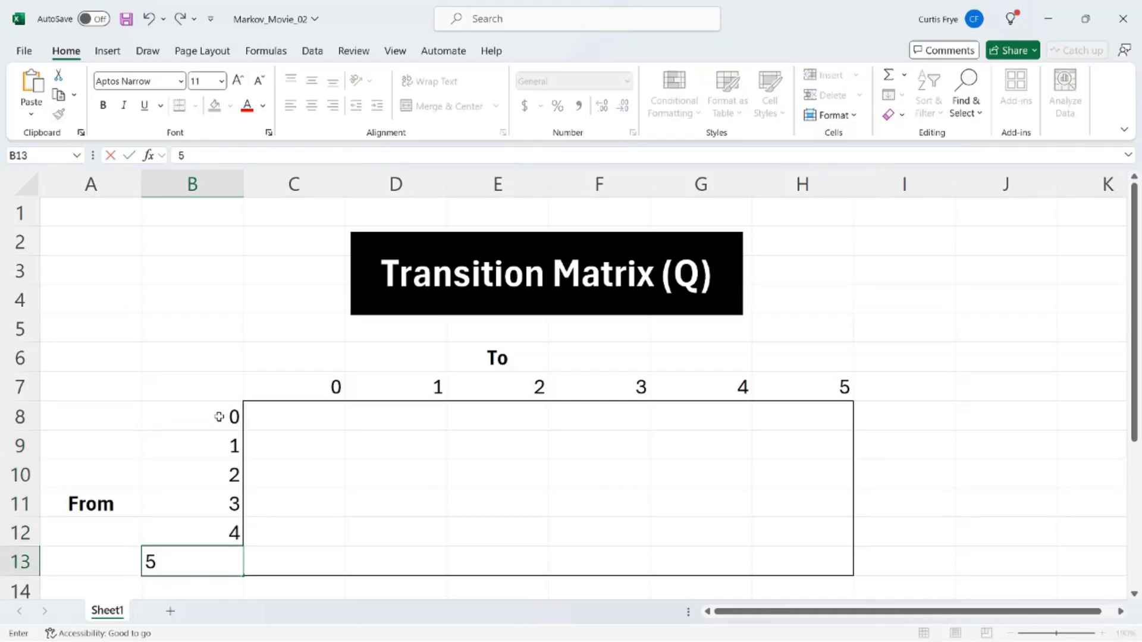
pyautogui.press('Tab')
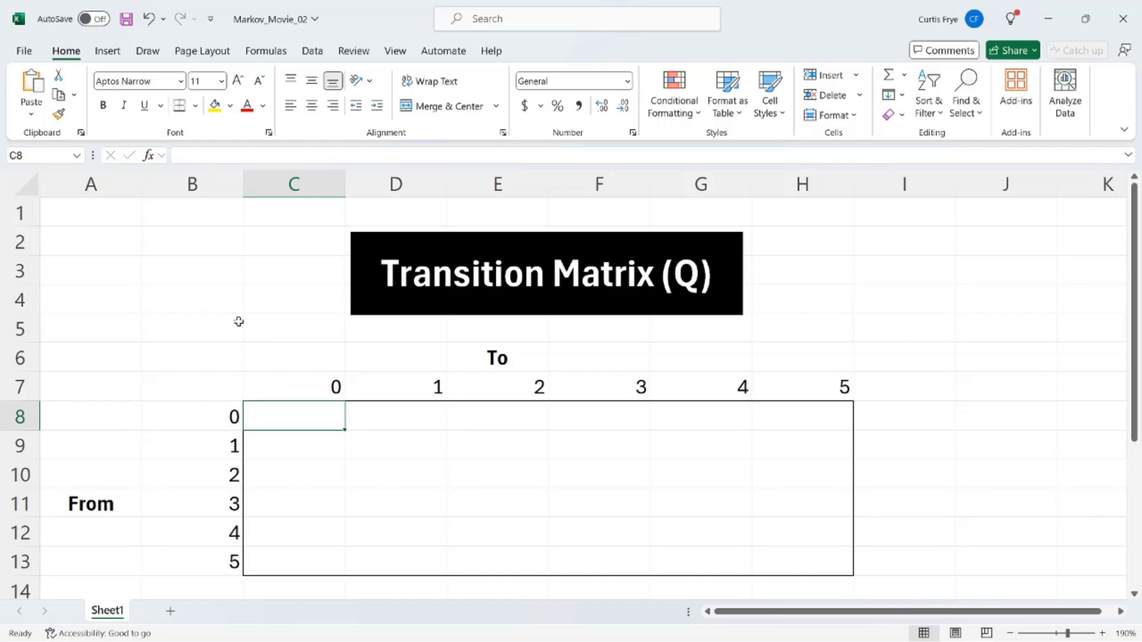
# - Enter 0 in every cell of column C from C8 to C13
pyautogui.write('0')
pyautogui.press('Return')
pyautogui.write('0')
pyautogui.press('Return')
pyautogui.write('0')
pyautogui.press('Return')
pyautogui.press('0')
pyautogui.press('Return')
pyautogui.write('0')
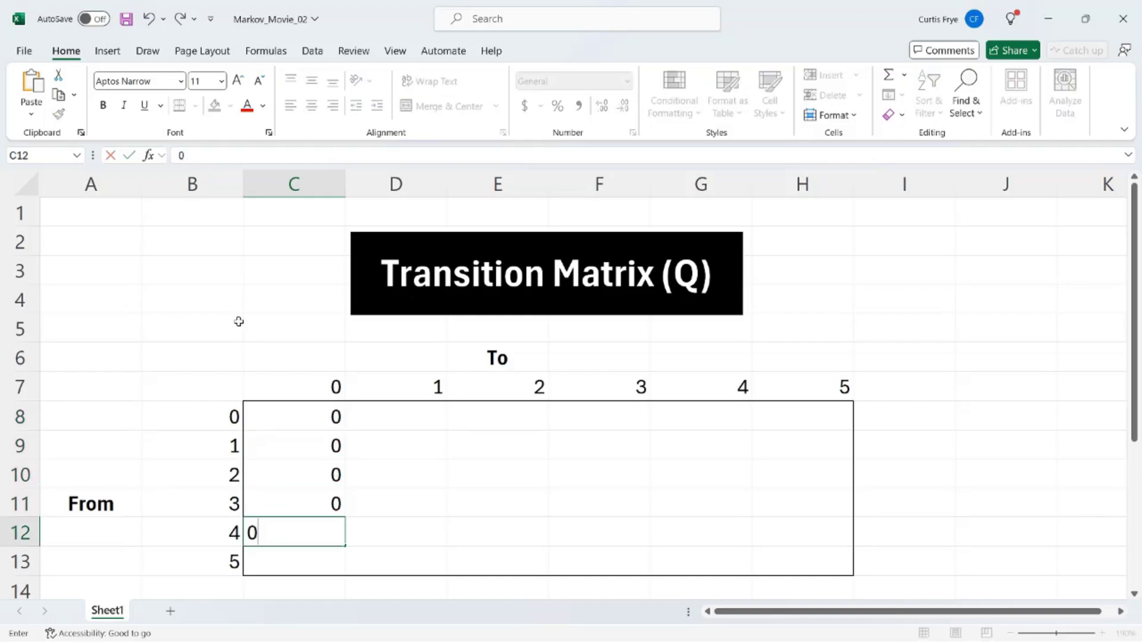
pyautogui.press('Return')
pyautogui.write('0')
pyautogui.press('Tab')
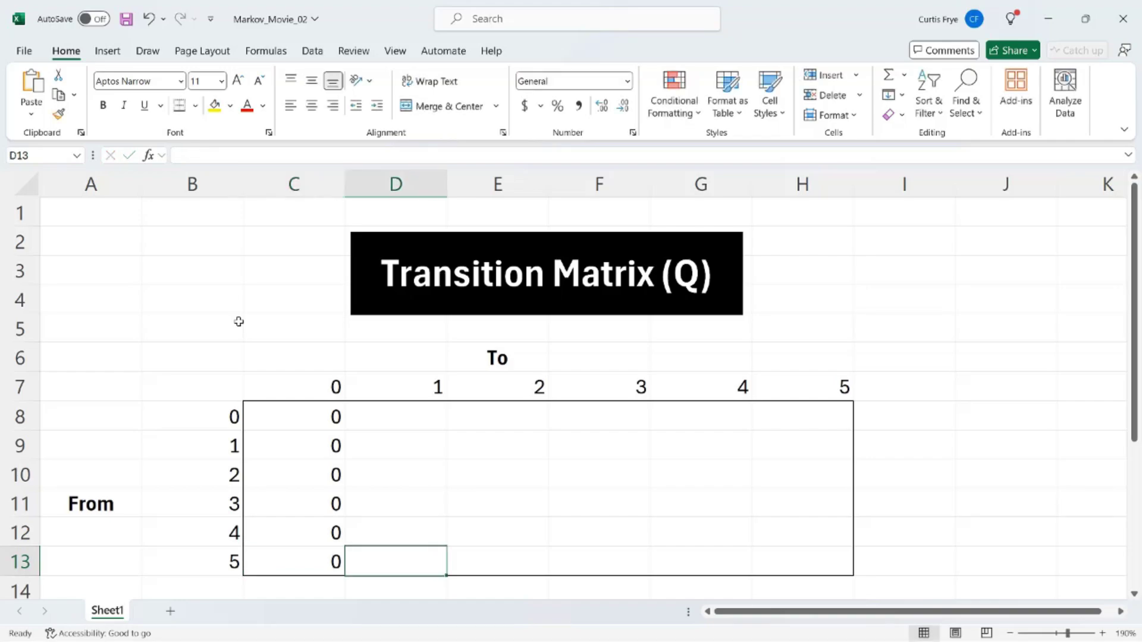
# - Enter 0.5, 0.2, 0.15, 0.1 and 0.05 across D8:H8
pyautogui.click(381, 416)
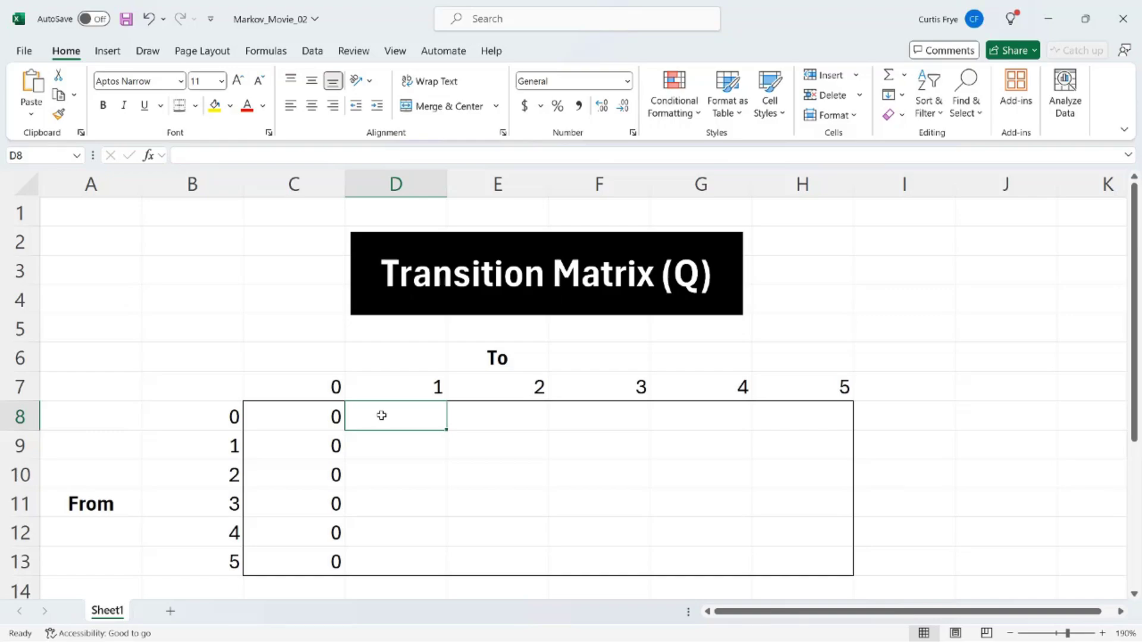
pyautogui.write('0.5')
pyautogui.press('Tab')
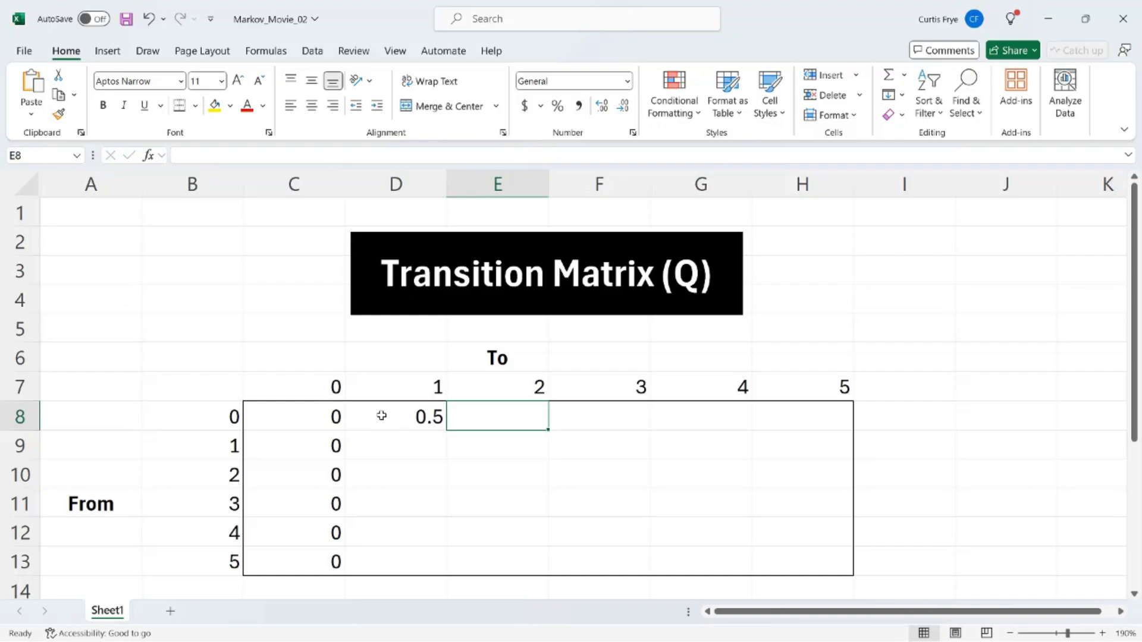
pyautogui.write('.2')
pyautogui.press('Tab')
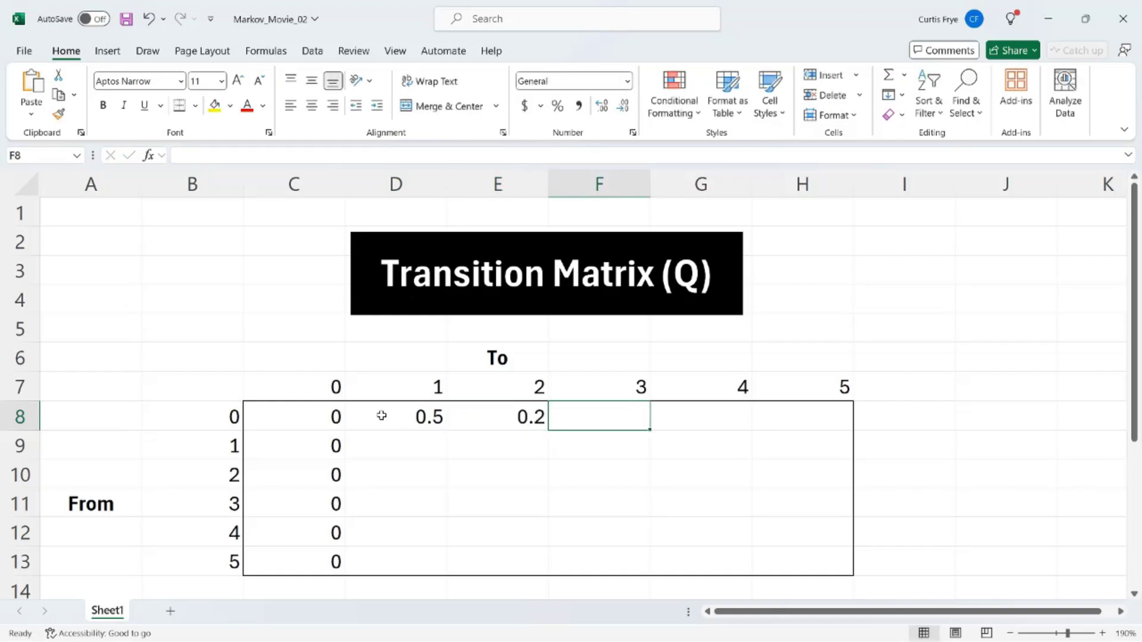
pyautogui.write('.15')
pyautogui.press('Tab')
pyautogui.write('.1')
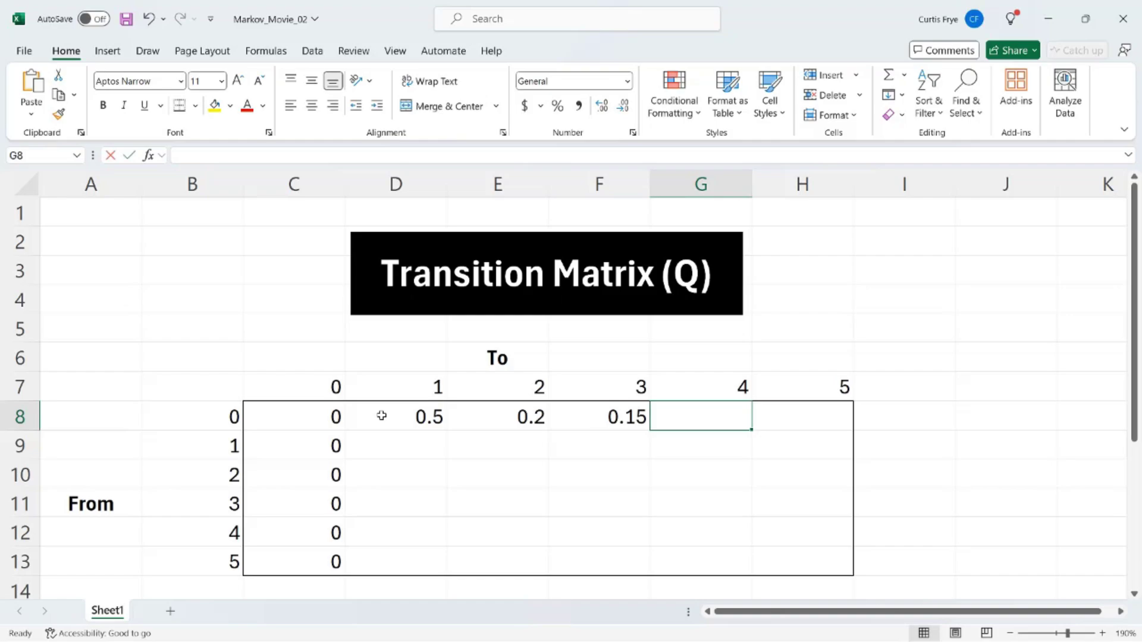
pyautogui.press('Tab')
pyautogui.write('.0')
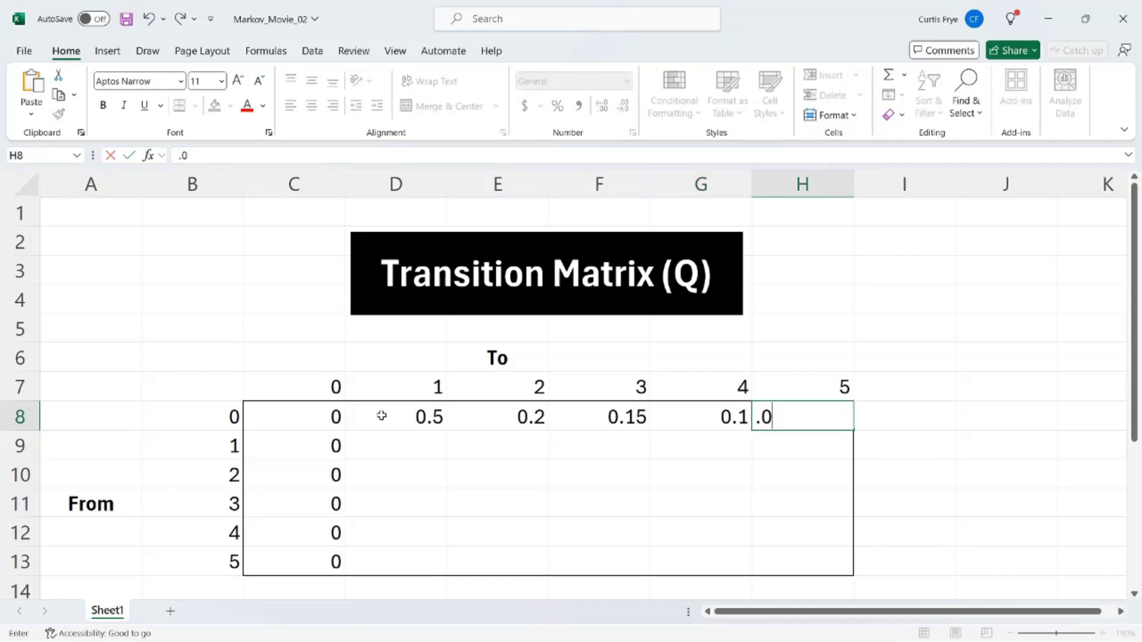
pyautogui.write('5')
pyautogui.press('Return')
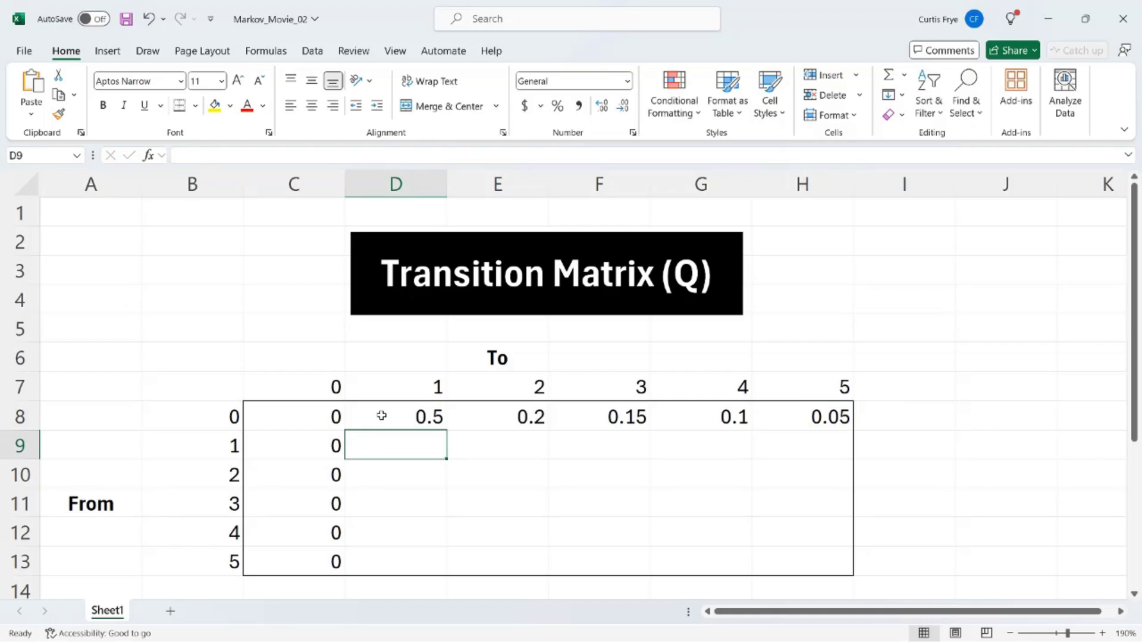
# - Add an AutoSum total for row 8 in I8, which shows 1
pyautogui.click(882, 409)
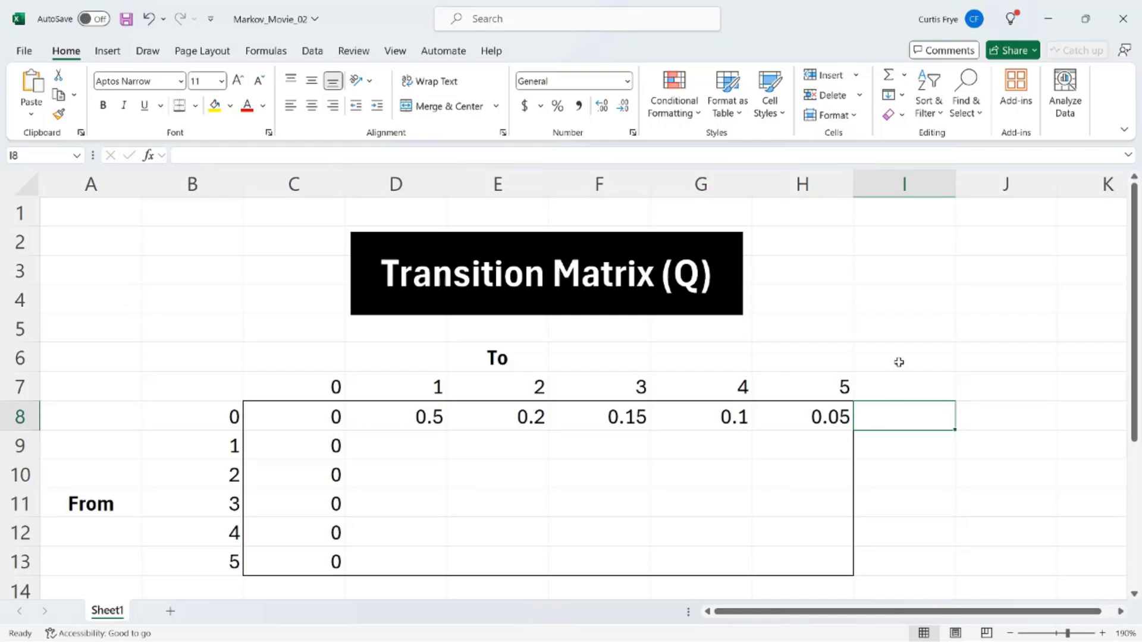
pyautogui.hotkey('alt', '=')
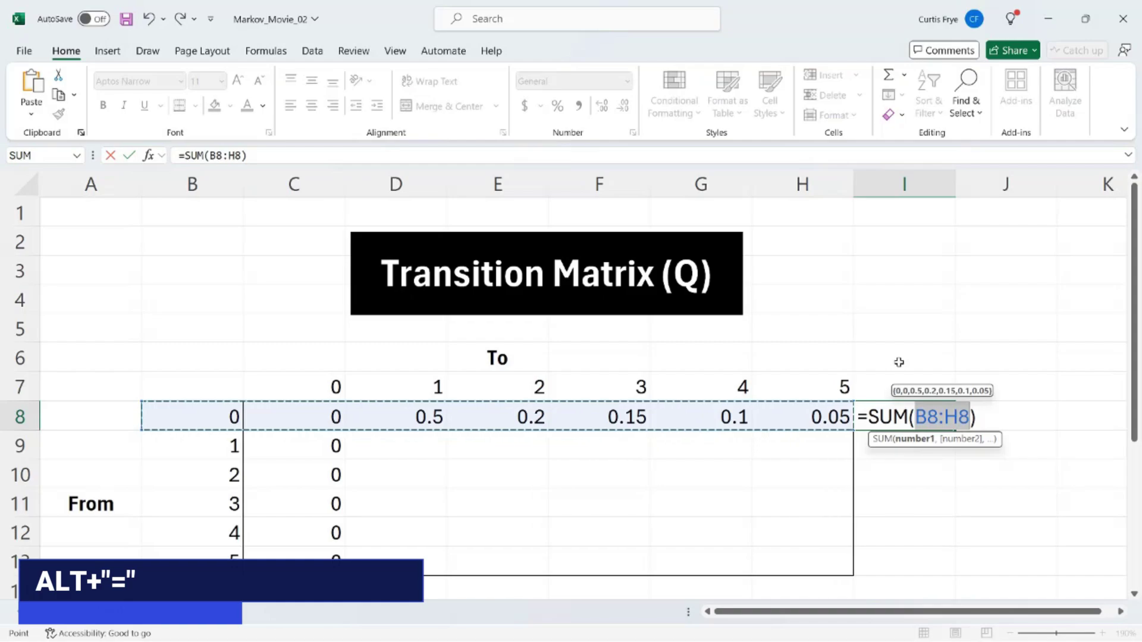
pyautogui.press('Return')
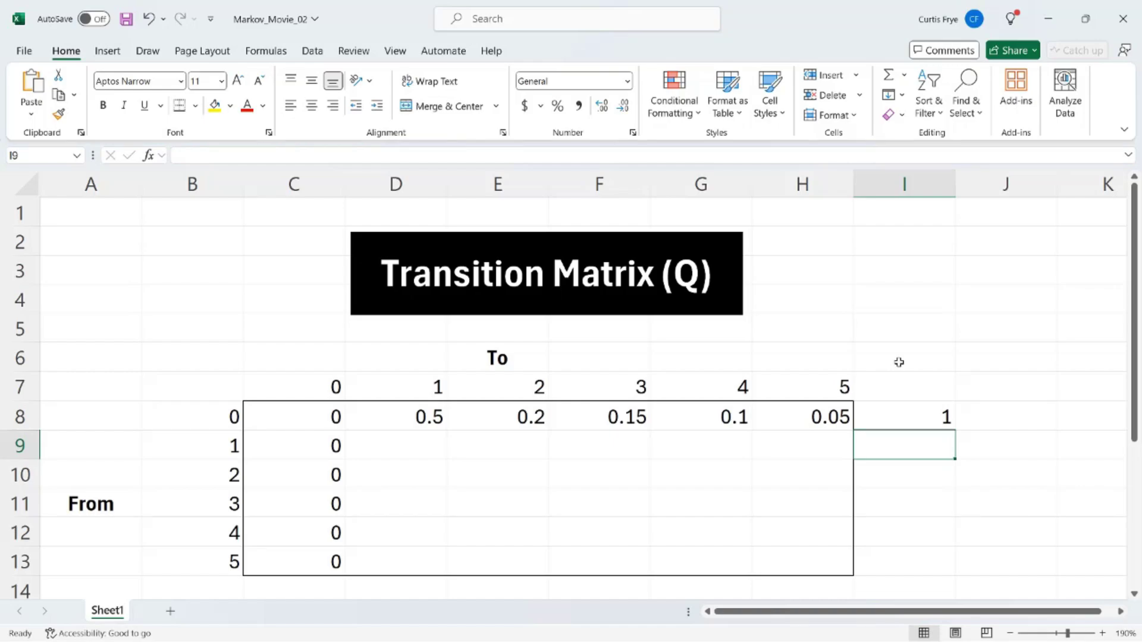
# - Enter 0.3, 0.3, 0.3, 0.05 and 0.05 across D9:H9
pyautogui.click(438, 441)
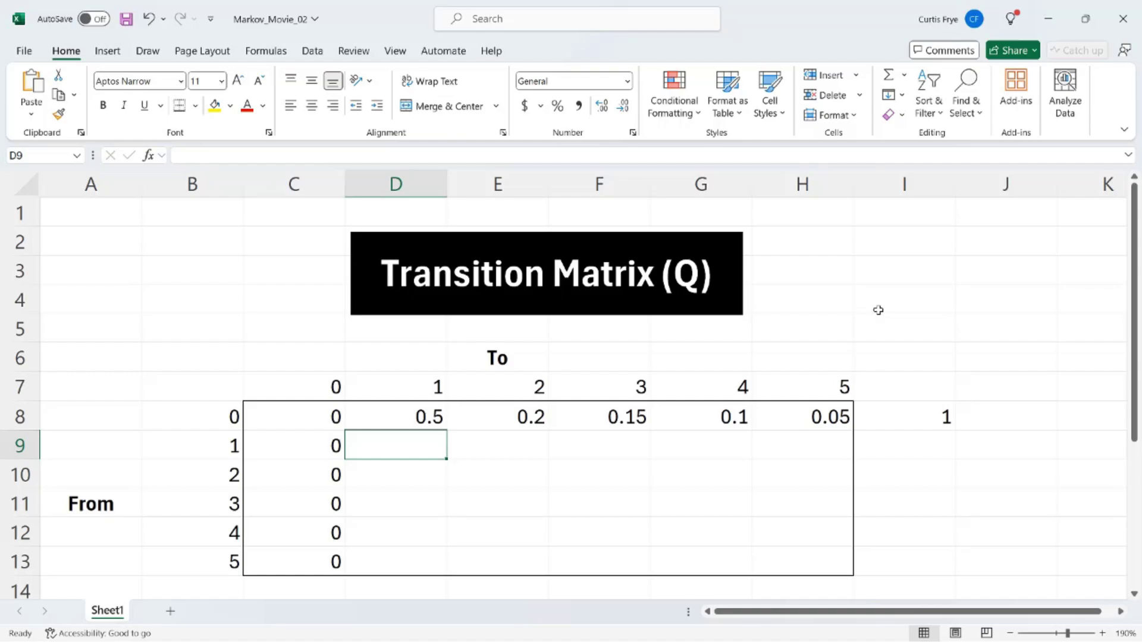
pyautogui.write('.3')
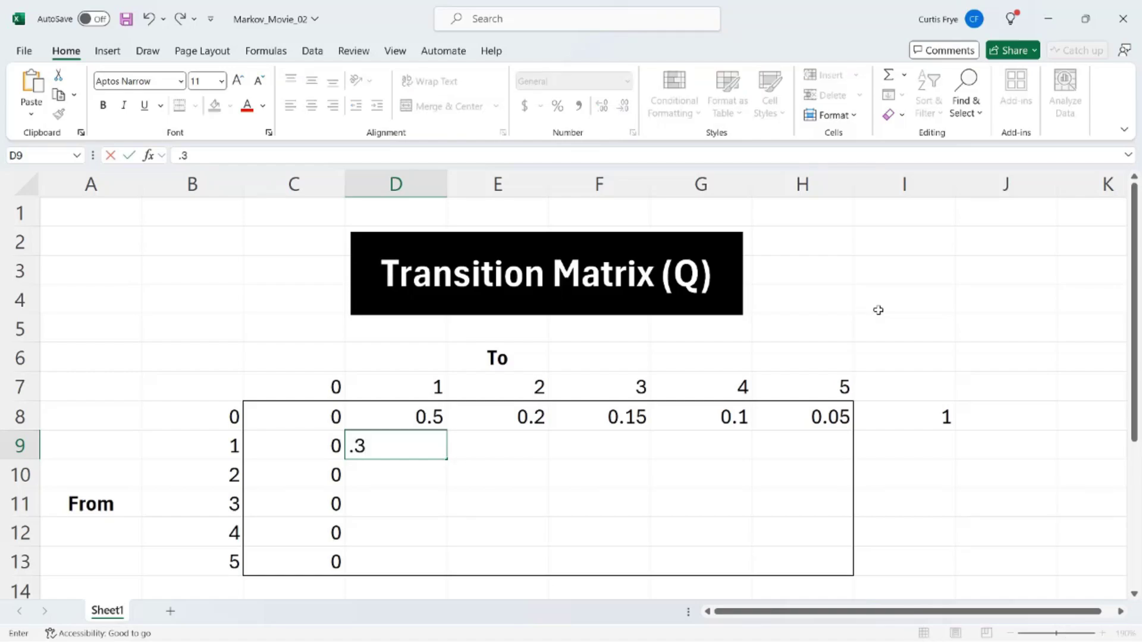
pyautogui.press('Tab')
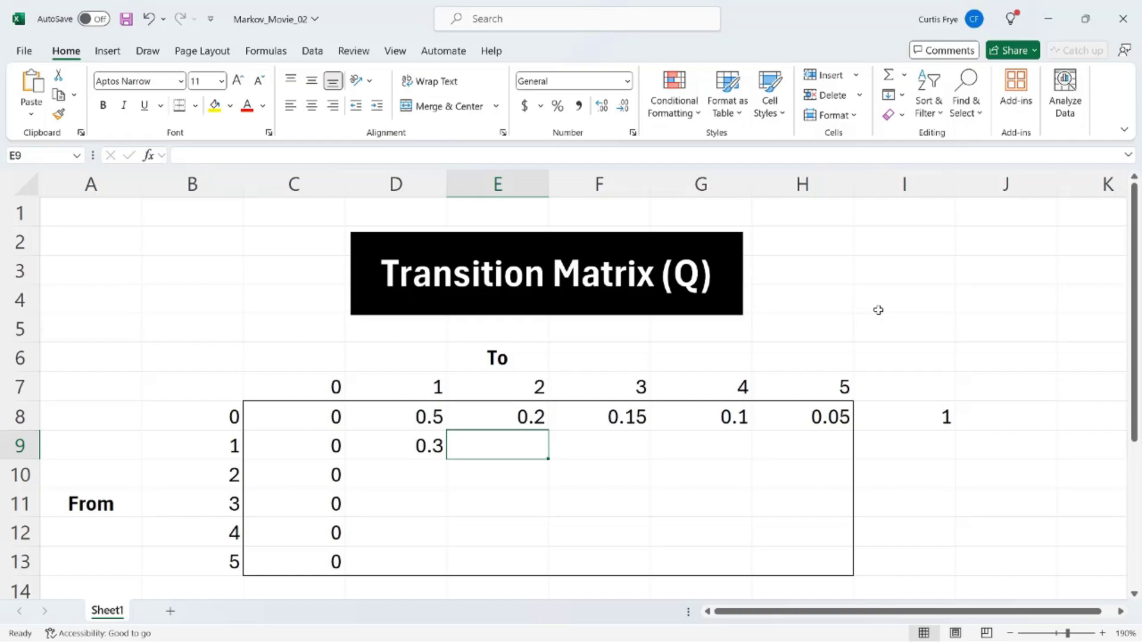
pyautogui.write('.3')
pyautogui.press('Tab')
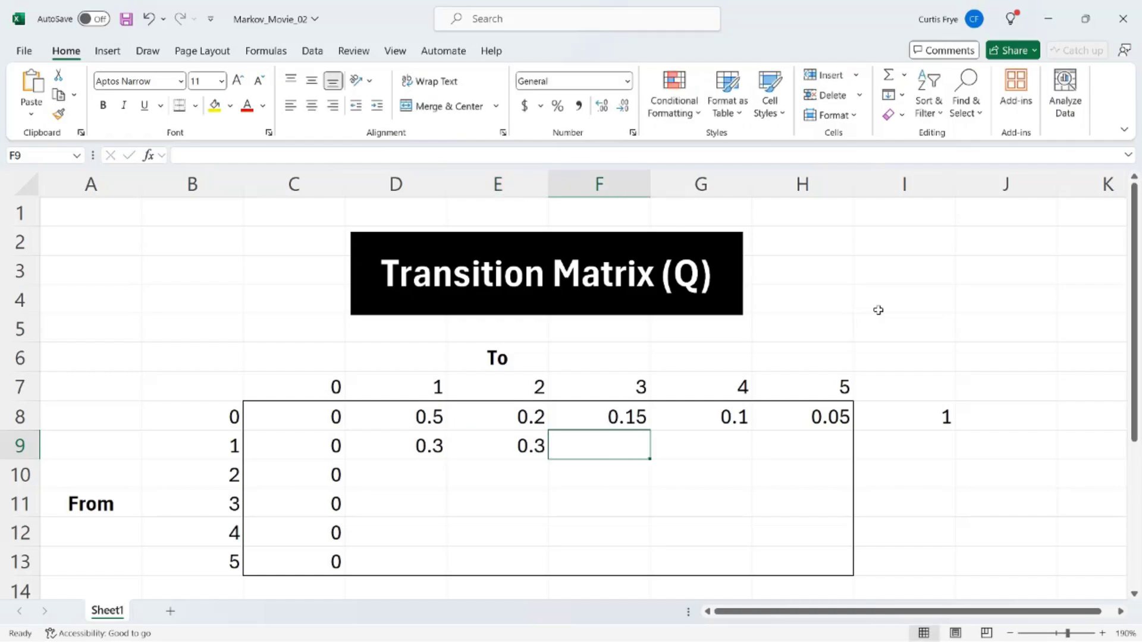
pyautogui.write('.3')
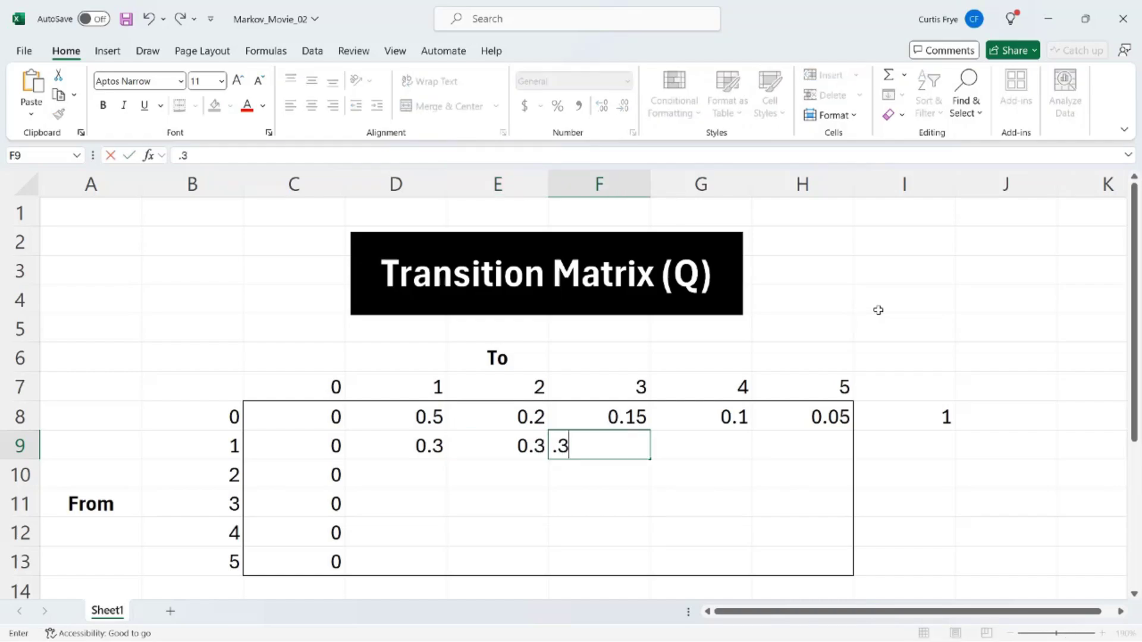
pyautogui.press('Tab')
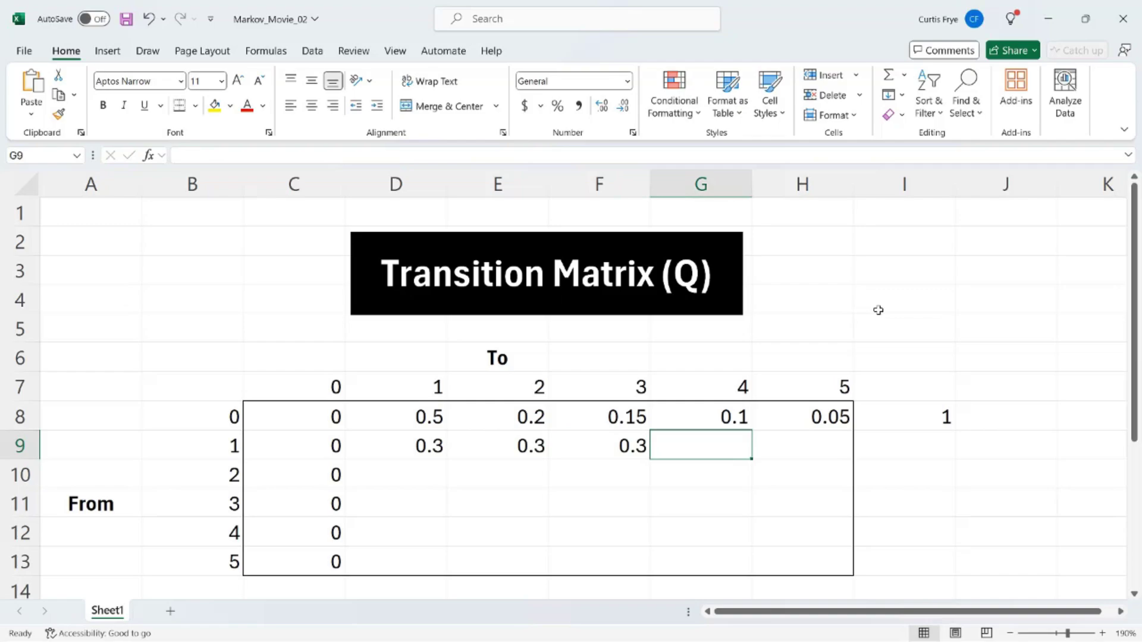
pyautogui.write('0')
pyautogui.press('BackSpace')
pyautogui.write('.05')
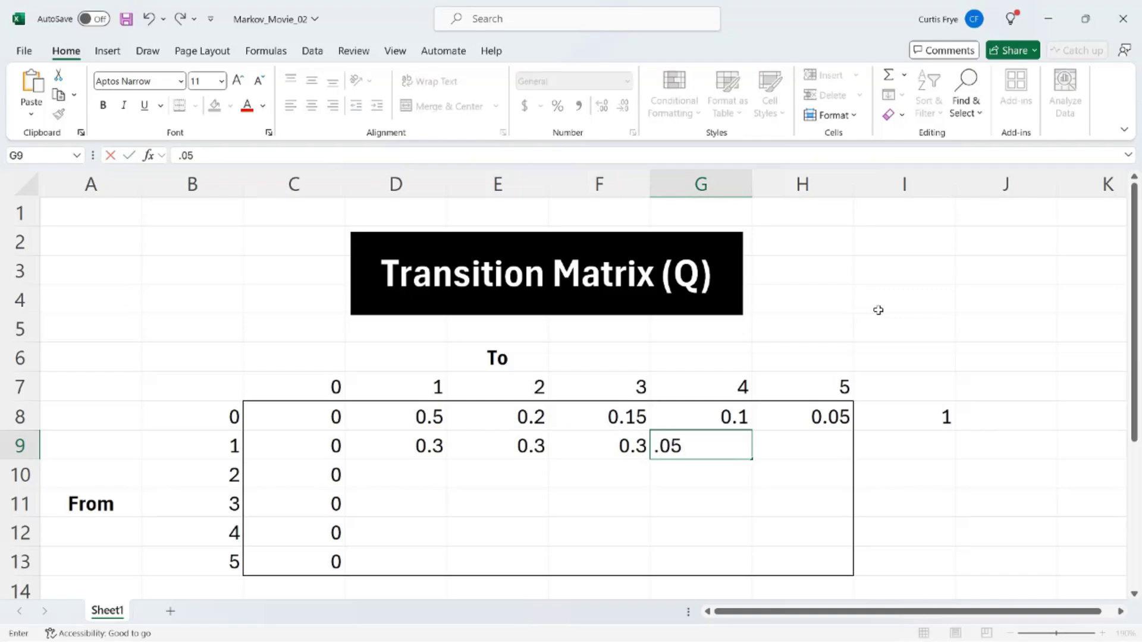
pyautogui.press('Tab')
pyautogui.write('.05')
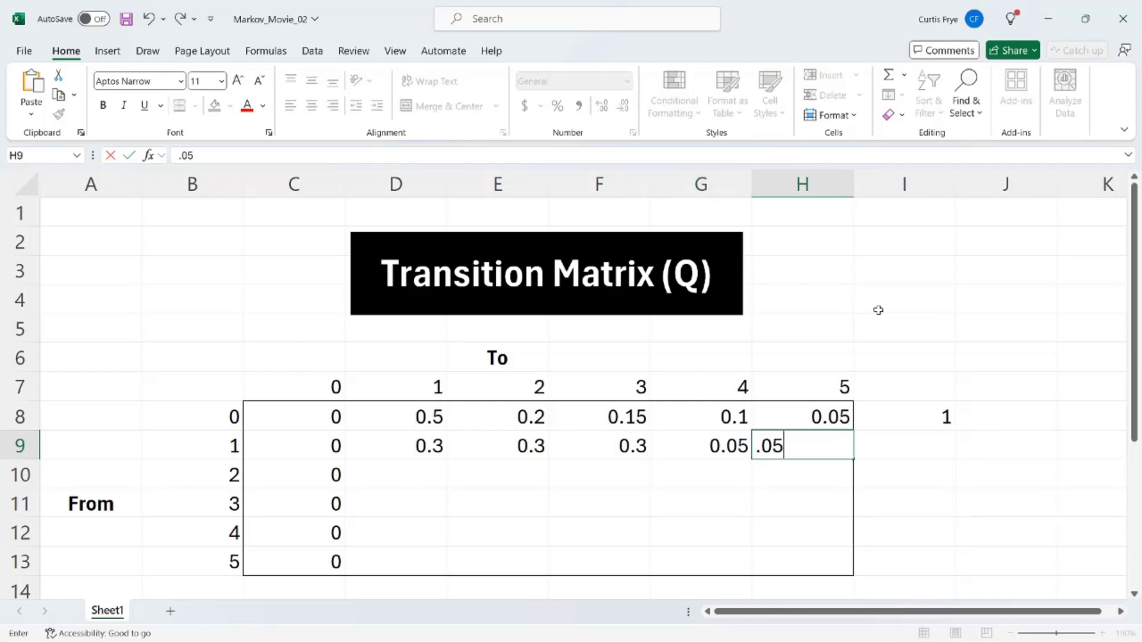
pyautogui.press('Tab')
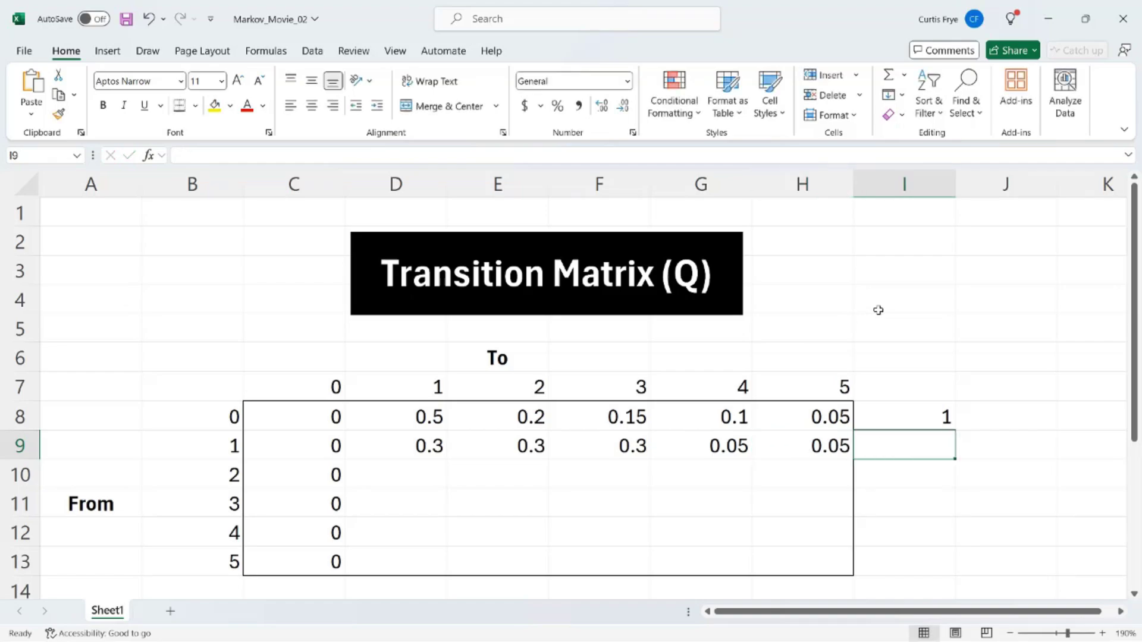
# - AutoSum row 9 into I9 as =SUM(B9:H9) and review the formula showing 2
pyautogui.hotkey('alt', '=')
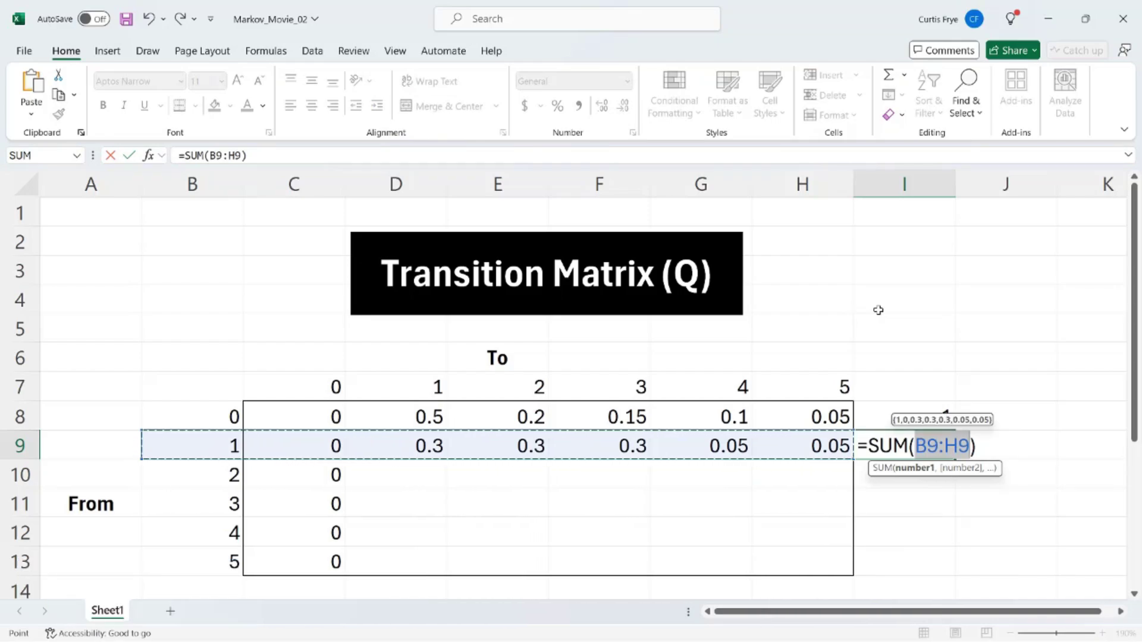
pyautogui.press('Return')
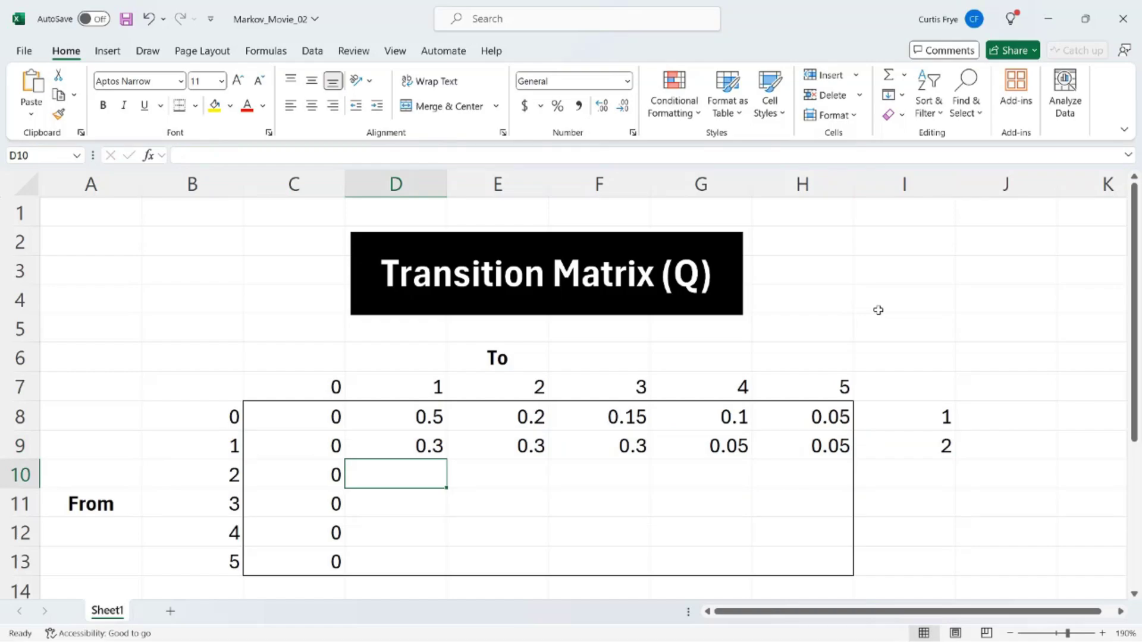
pyautogui.click(895, 446)
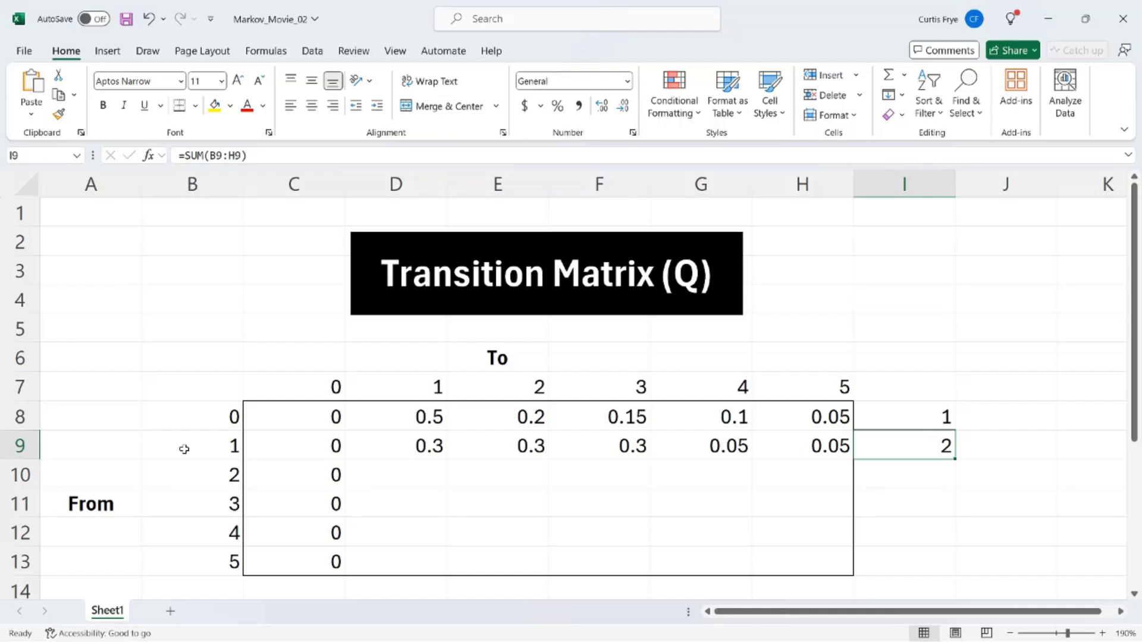
# - Fill B8:B13 with centred row labels Step 0 through Step 5 from 'Step 0'
pyautogui.click(201, 424)
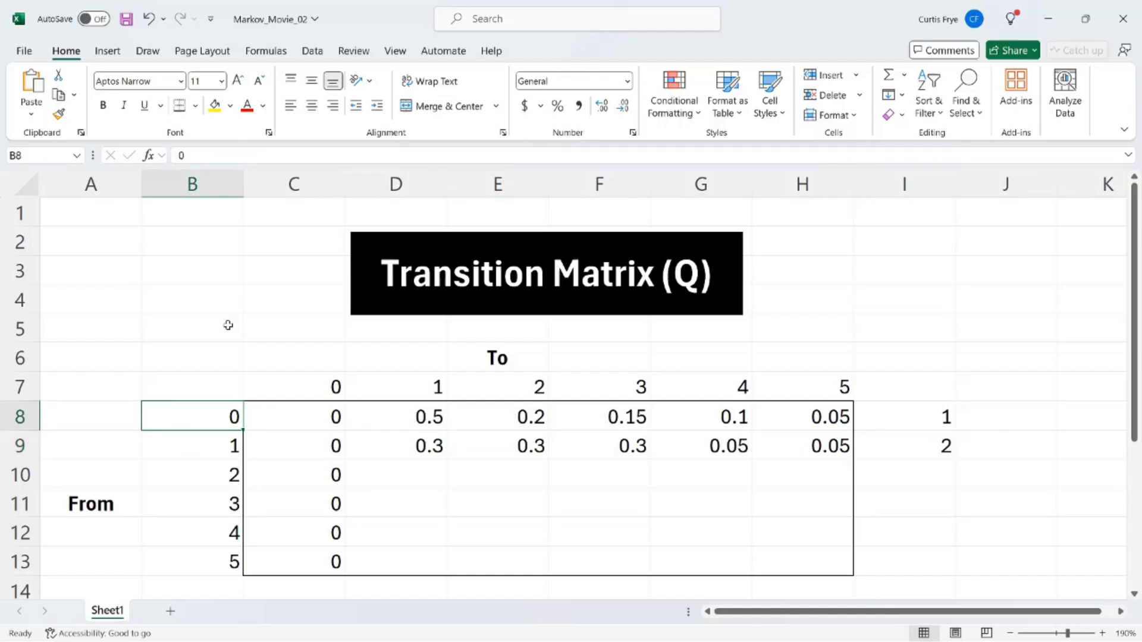
pyautogui.write('Step 0')
pyautogui.press('Return')
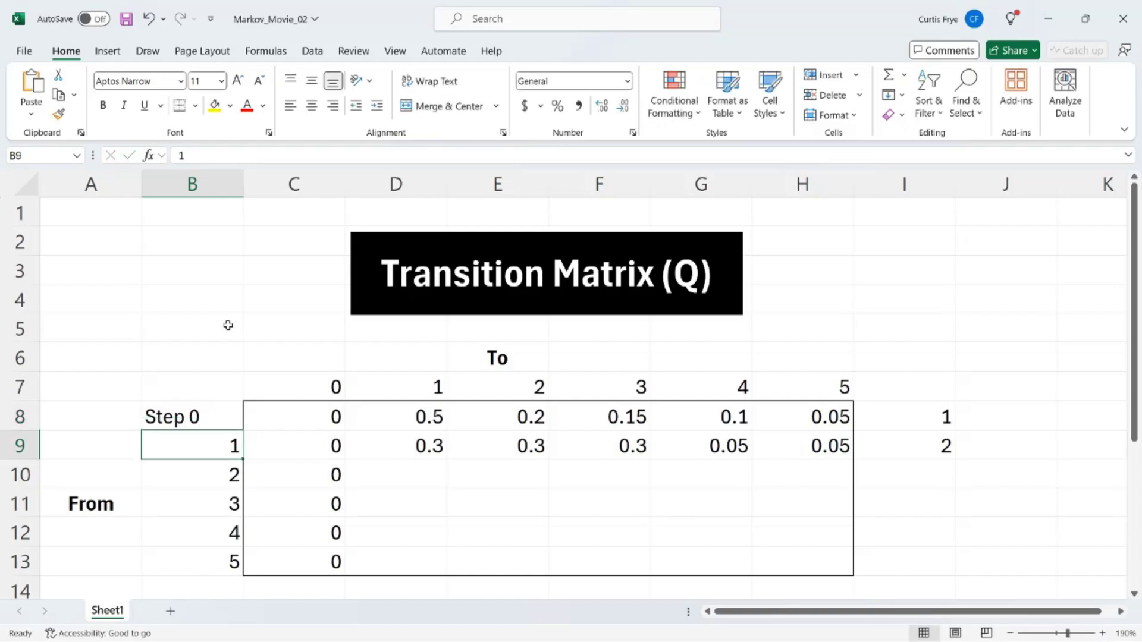
pyautogui.click(207, 413)
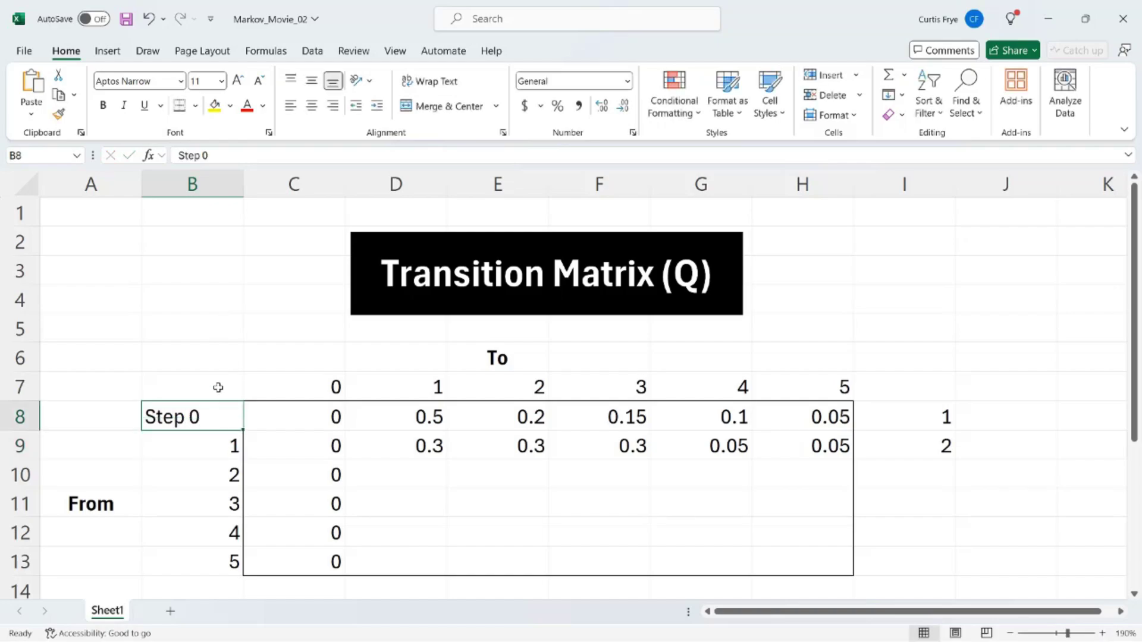
pyautogui.moveTo(243, 432); pyautogui.dragTo(248, 565)
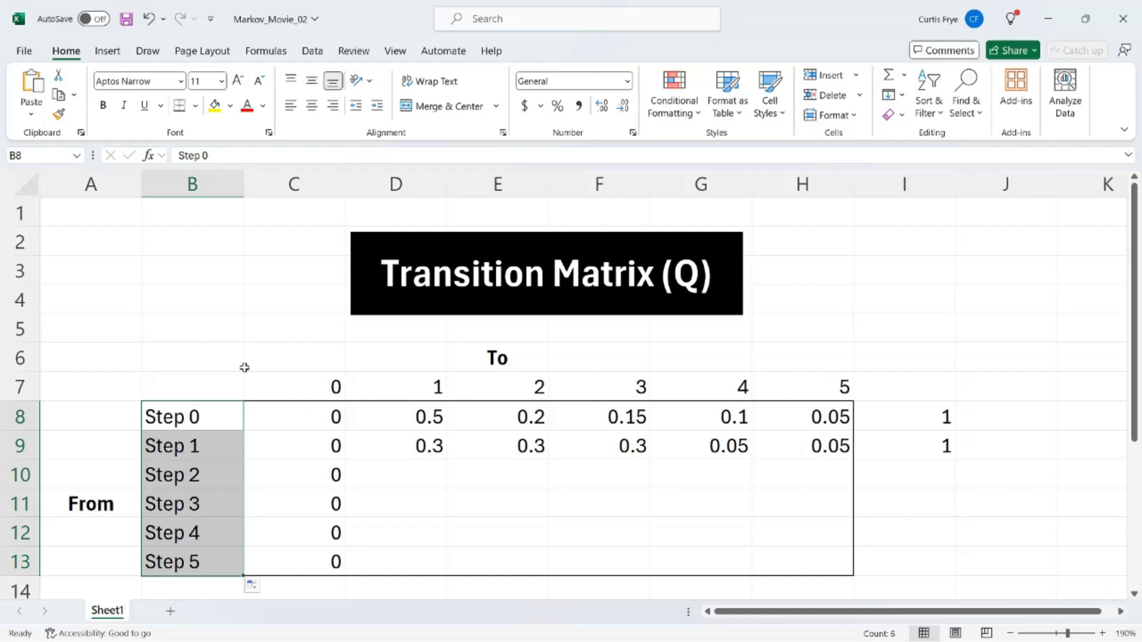
pyautogui.click(312, 105)
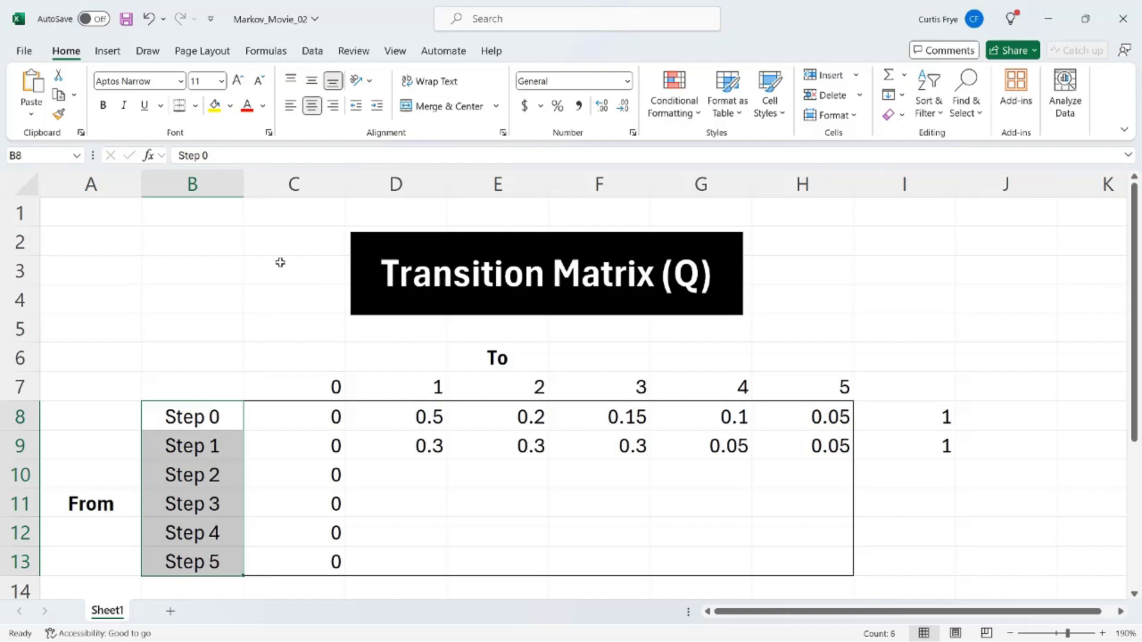
# - Fill C7:H7 with centred column headers Step 0 through Step 5 from 'Step 0'
pyautogui.moveTo(316, 387); pyautogui.dragTo(805, 375)
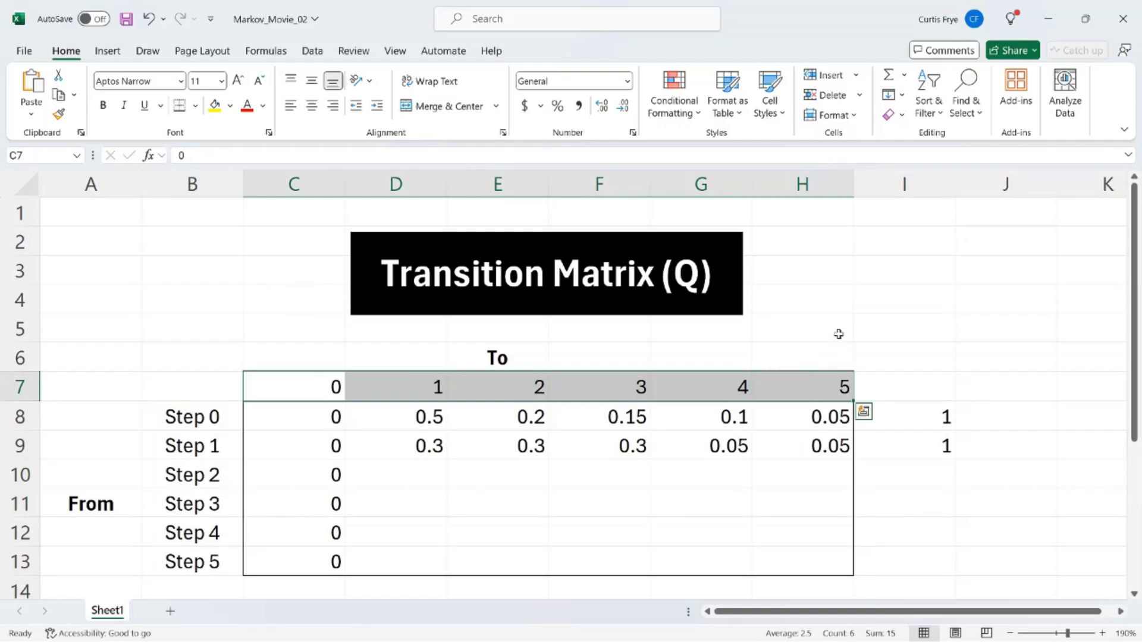
pyautogui.write('Step0')
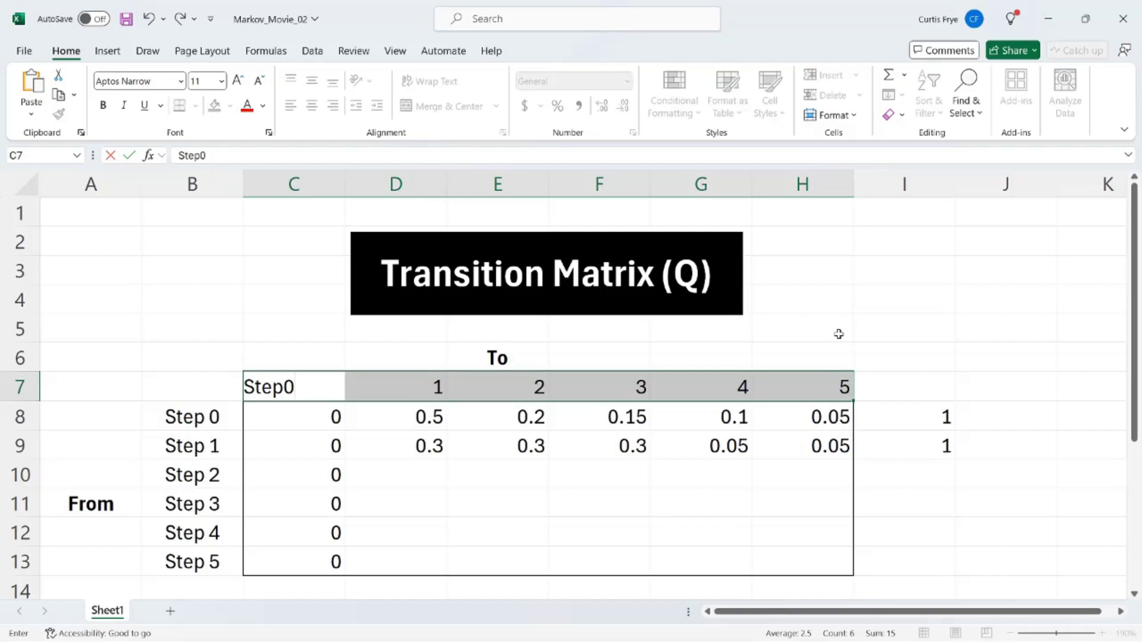
pyautogui.press('BackSpace')
pyautogui.write('0')
pyautogui.press('Return')
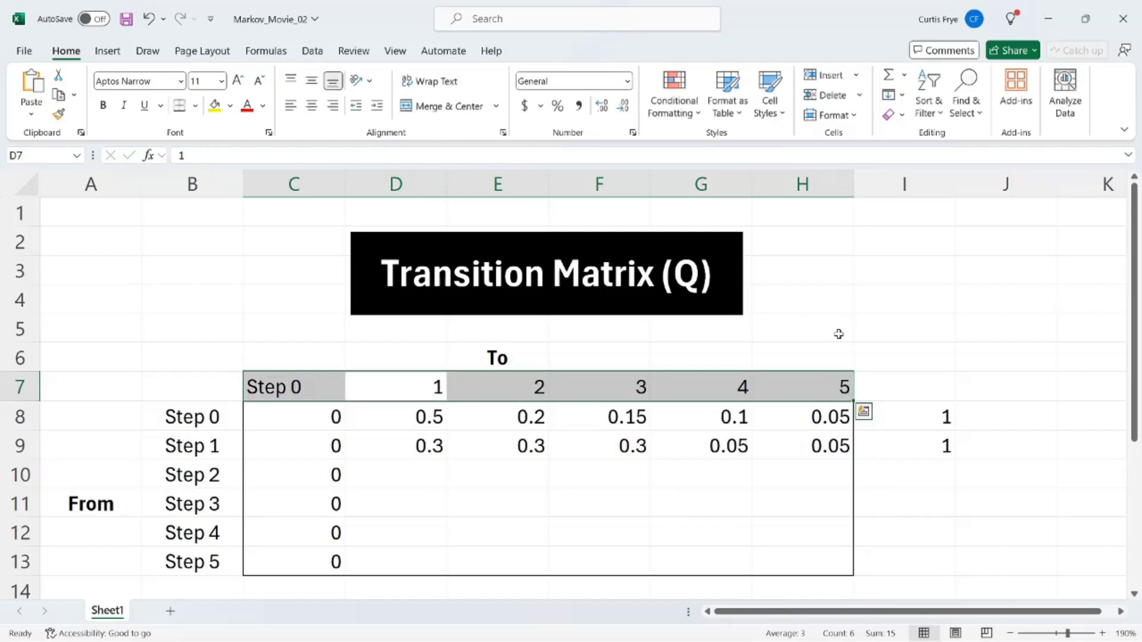
pyautogui.click(336, 382)
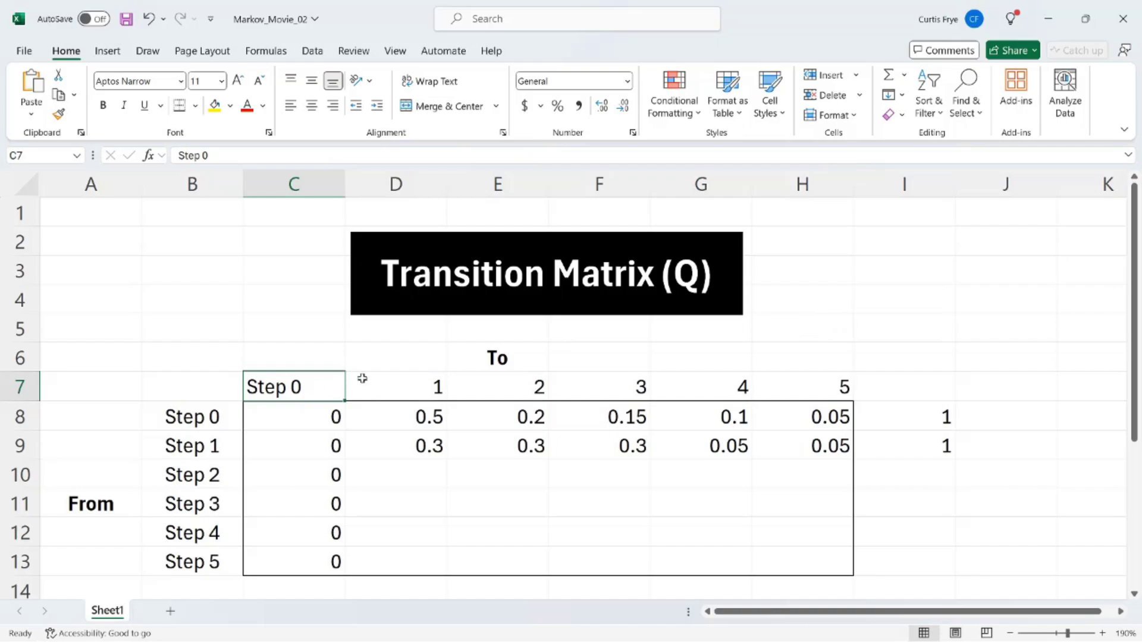
pyautogui.moveTo(345, 401); pyautogui.dragTo(833, 396)
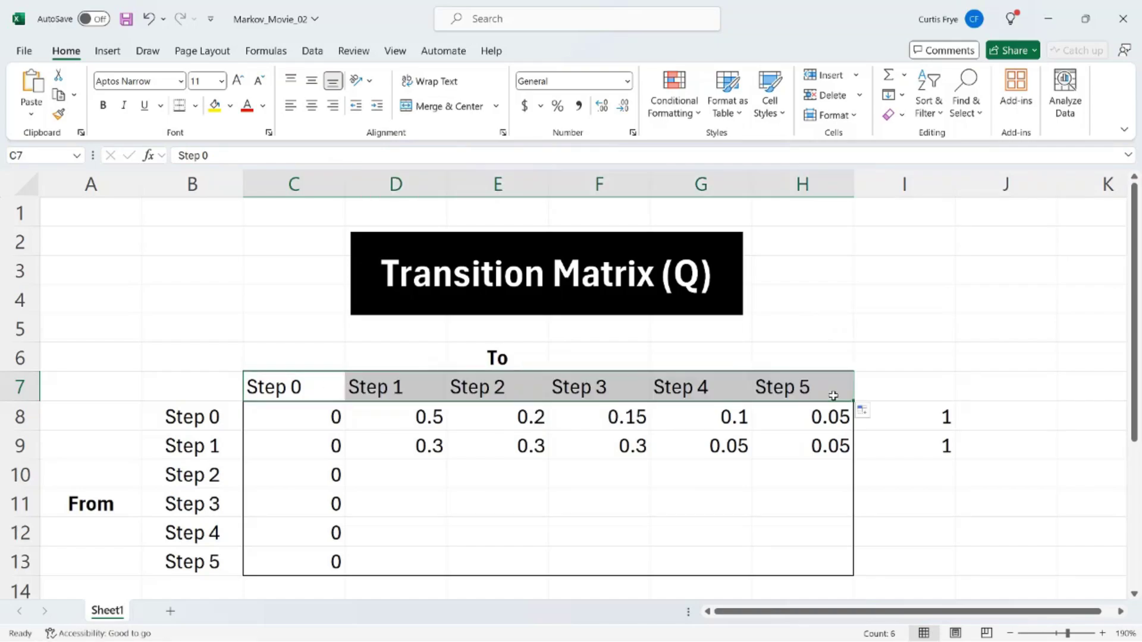
pyautogui.click(311, 105)
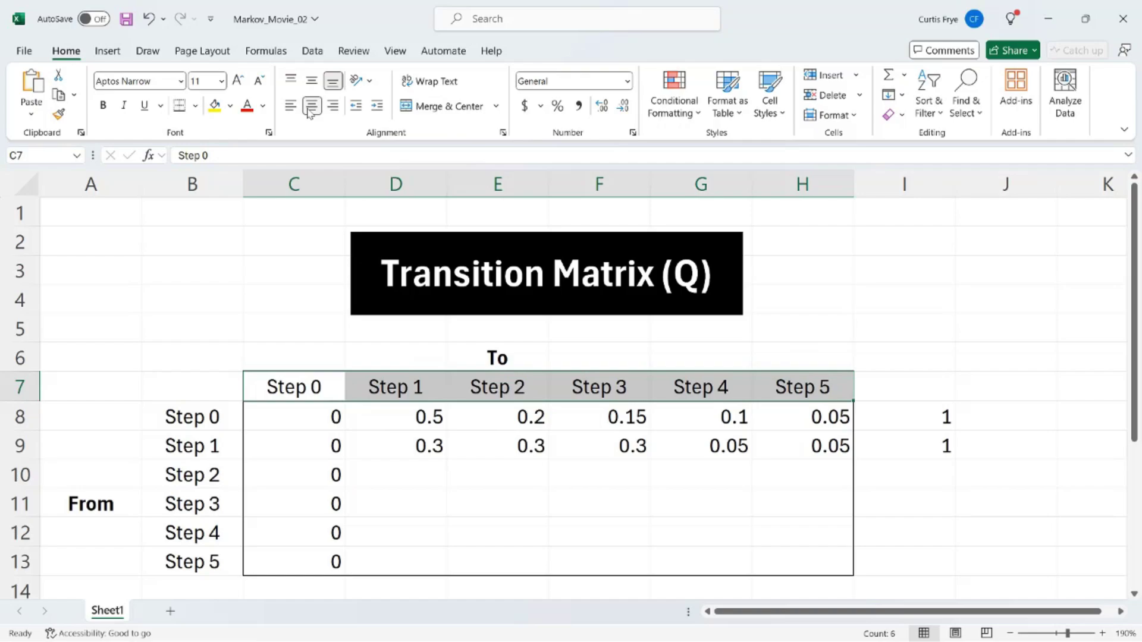
pyautogui.click(404, 471)
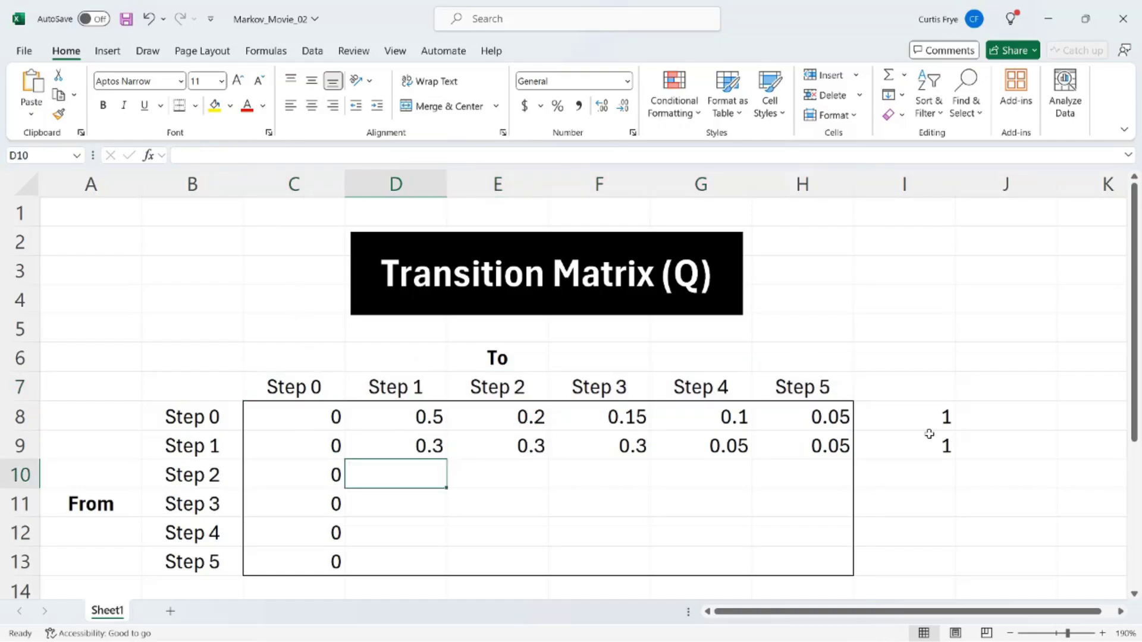
# - Clear the row-sum checks in I8:I9
pyautogui.click(918, 416)
pyautogui.hotkey('shift', 'Down')
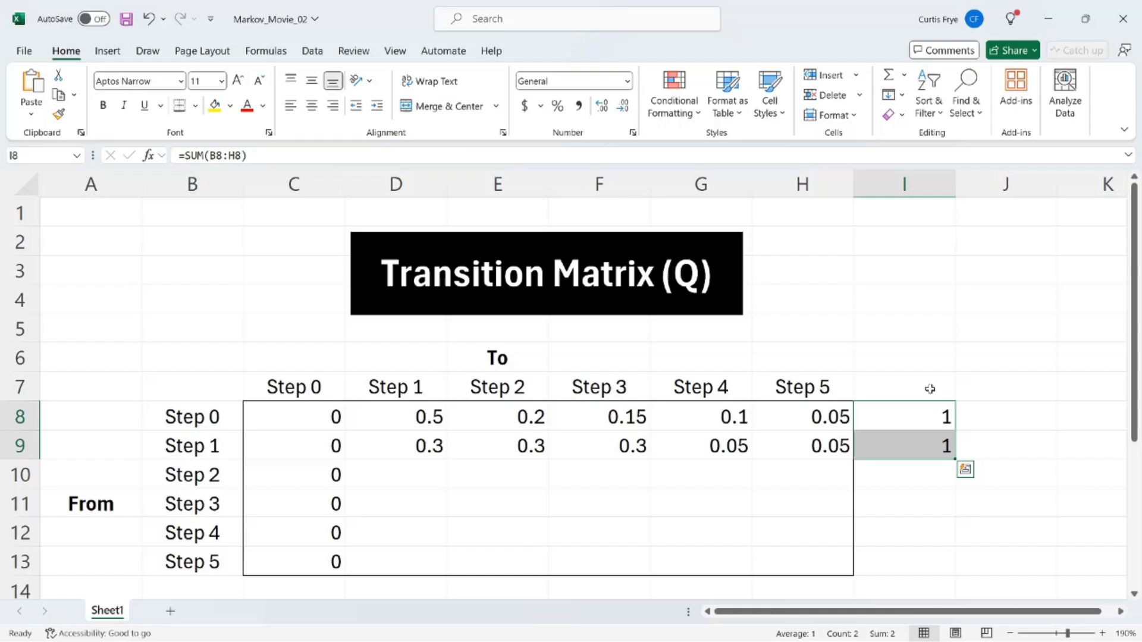
pyautogui.press('Delete')
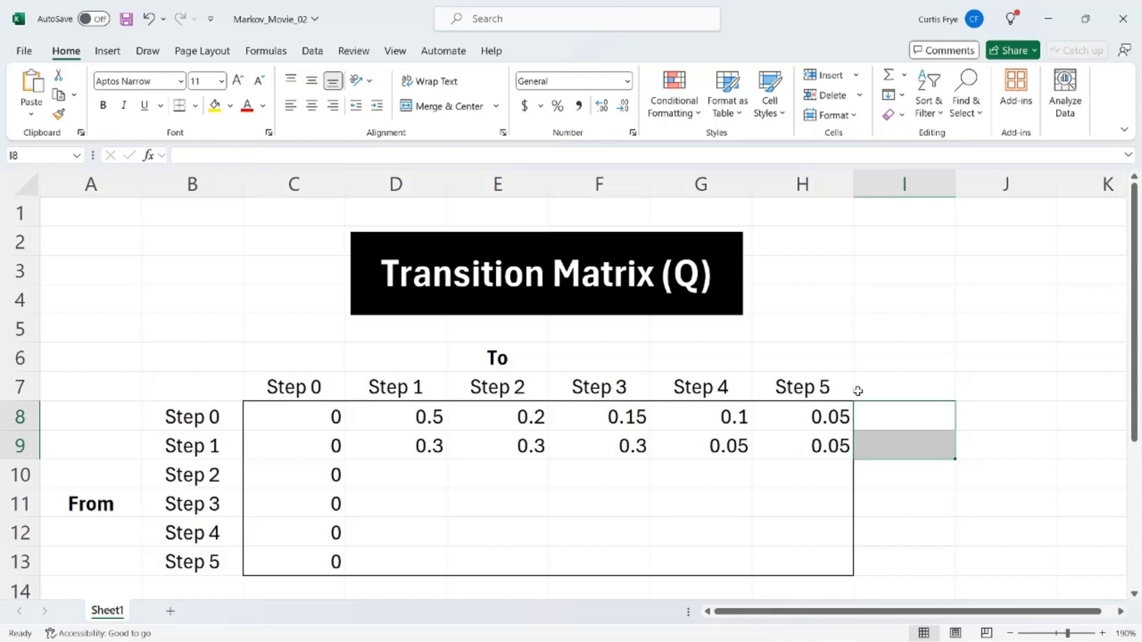
# - Enter 0 in the Step 1 column for the Step 2 through Step 5 rows
pyautogui.click(381, 482)
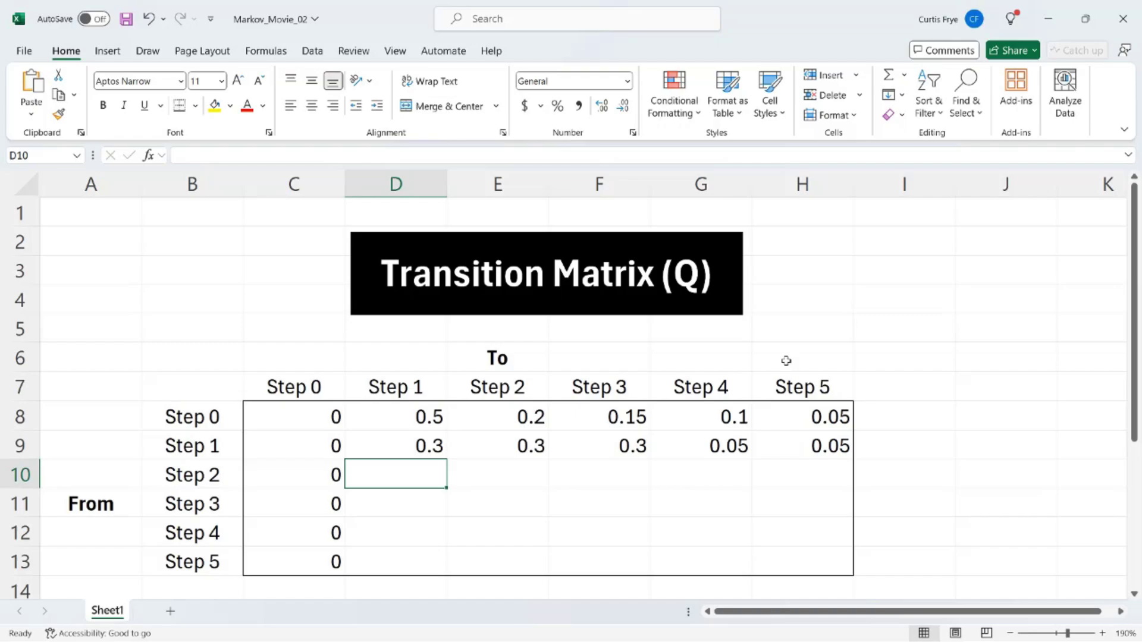
pyautogui.write('0')
pyautogui.press('Return')
pyautogui.write('0')
pyautogui.press('Return')
pyautogui.write('0')
pyautogui.press('Return')
pyautogui.write('0')
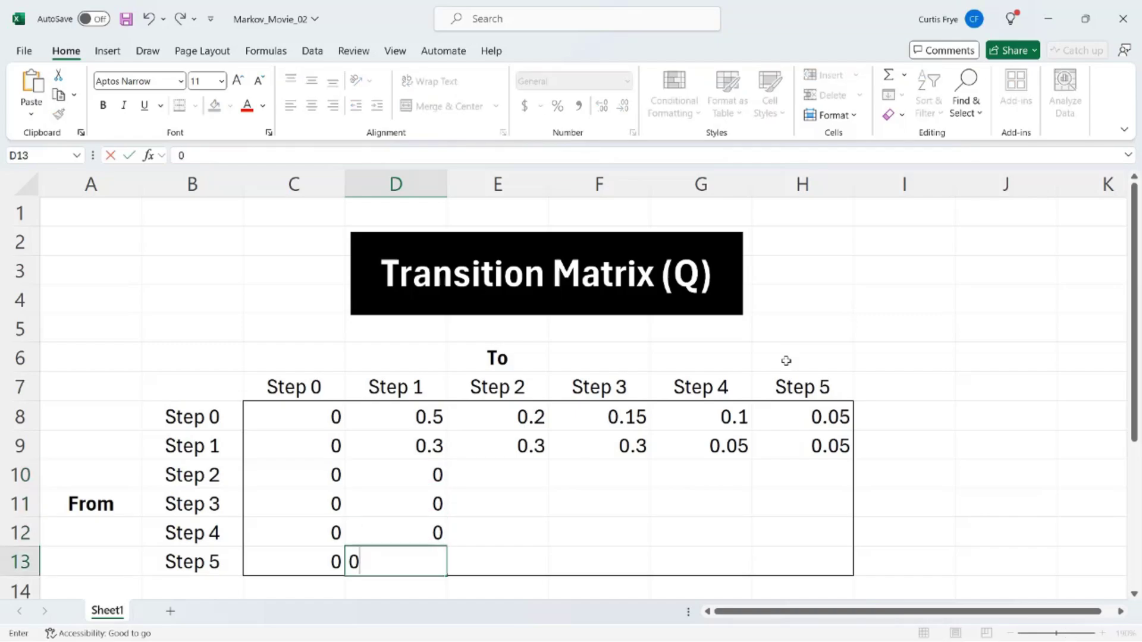
pyautogui.press('Tab')
# - Enter 0.3, 0.2, 0.2 and 0.1 across E10:H10 for the Step 2 row
pyautogui.click(525, 469)
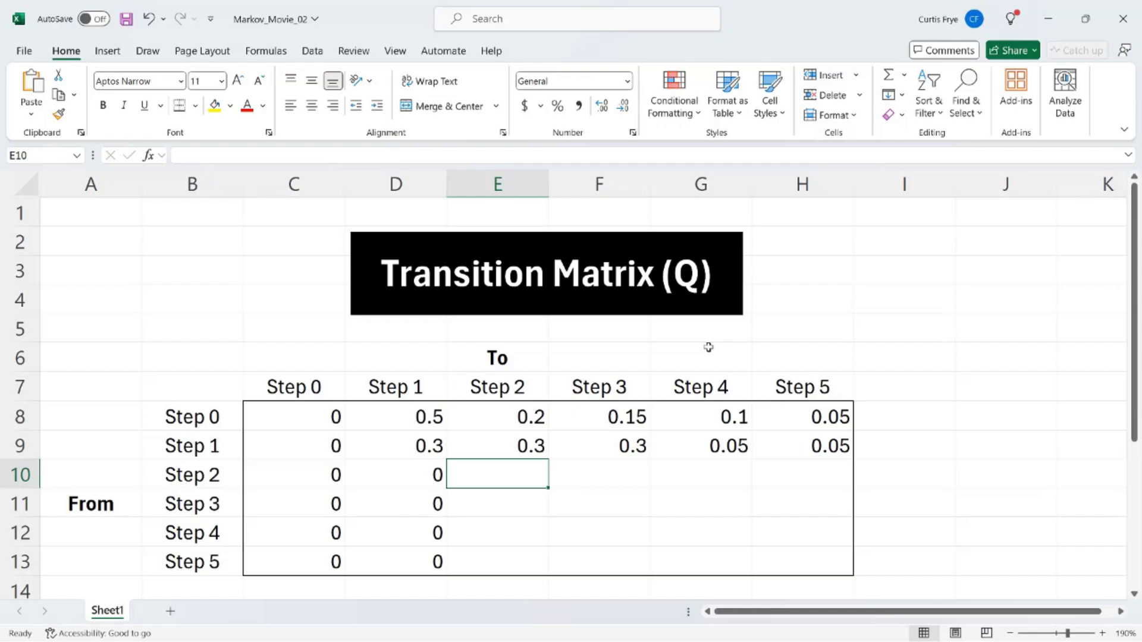
pyautogui.write('.3')
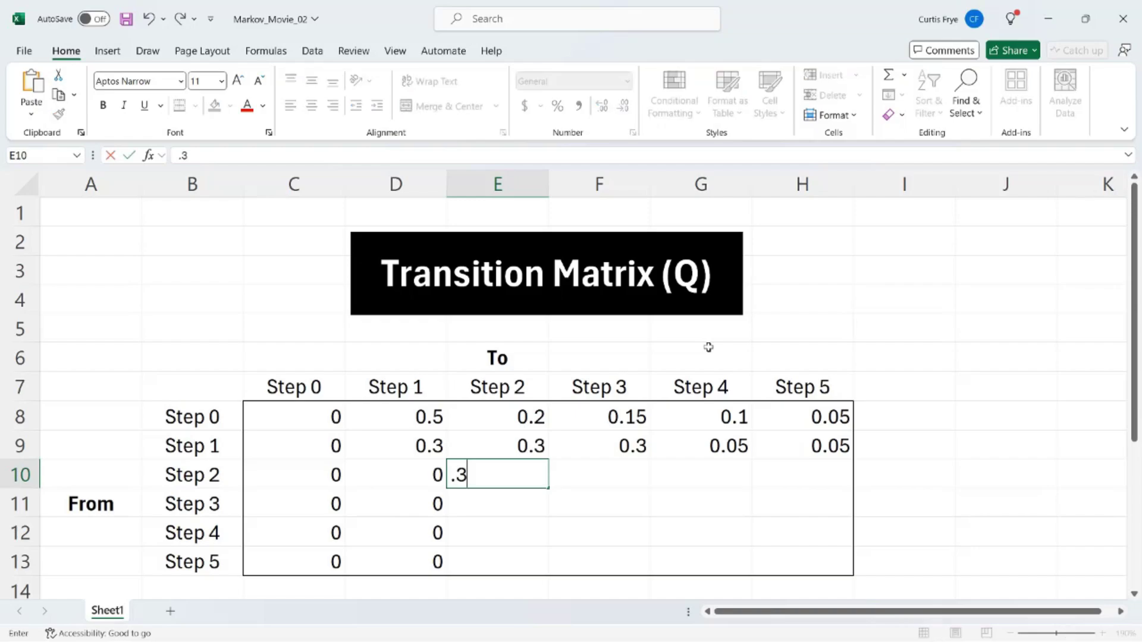
pyautogui.press('Tab')
pyautogui.write('.2')
pyautogui.press('Tab')
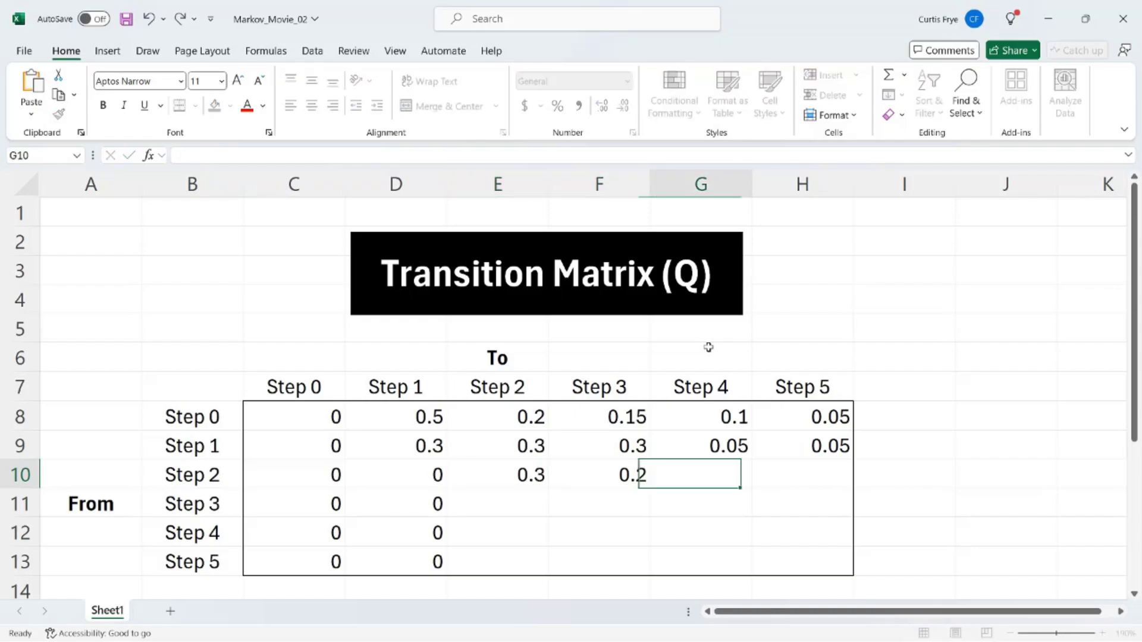
pyautogui.write('.2.')
pyautogui.press('Tab')
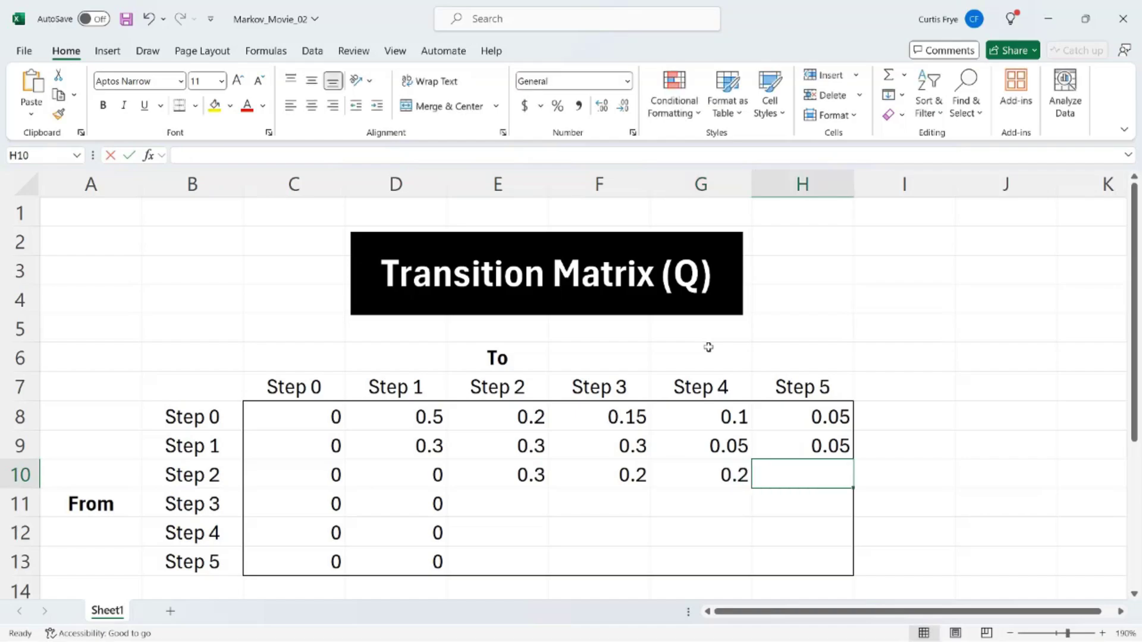
pyautogui.write('.1')
pyautogui.press('Return')
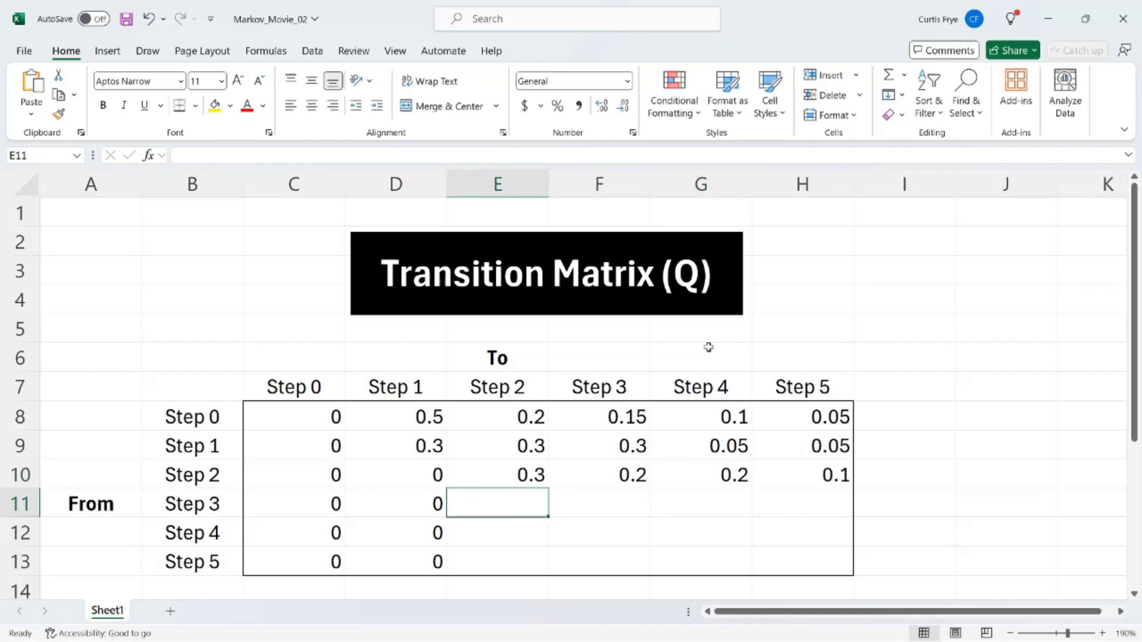
# - Enter 0.05, 0.3, 0.2 and 0.1 across E11:H11 for the Step 3 row
pyautogui.write('.05')
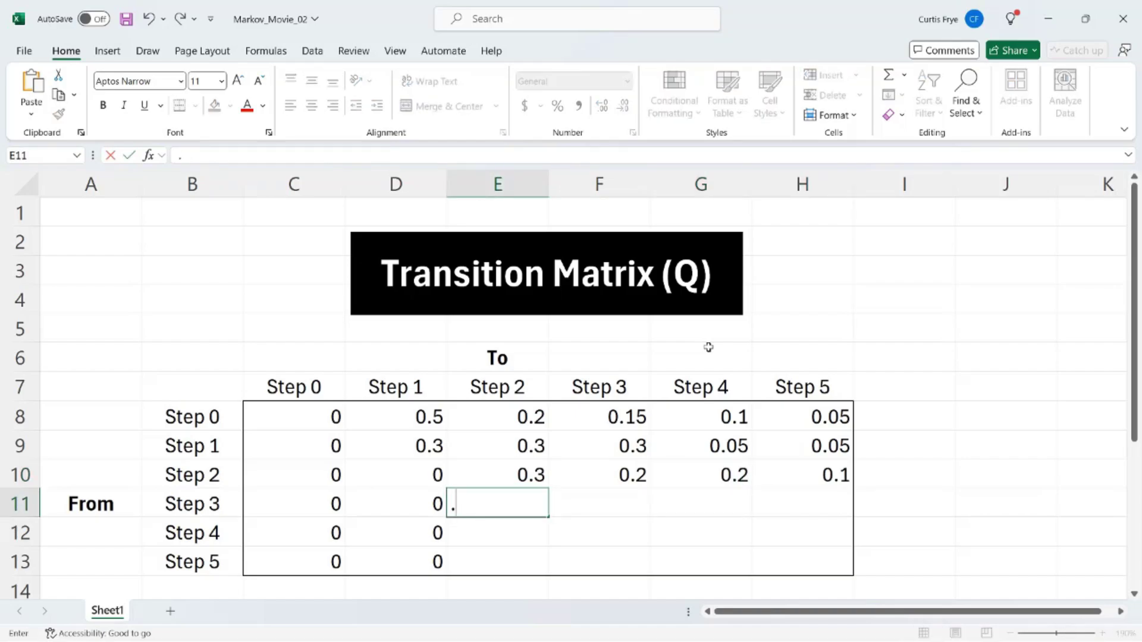
pyautogui.press('Tab')
pyautogui.write('.3')
pyautogui.press('Tab')
pyautogui.write('.2')
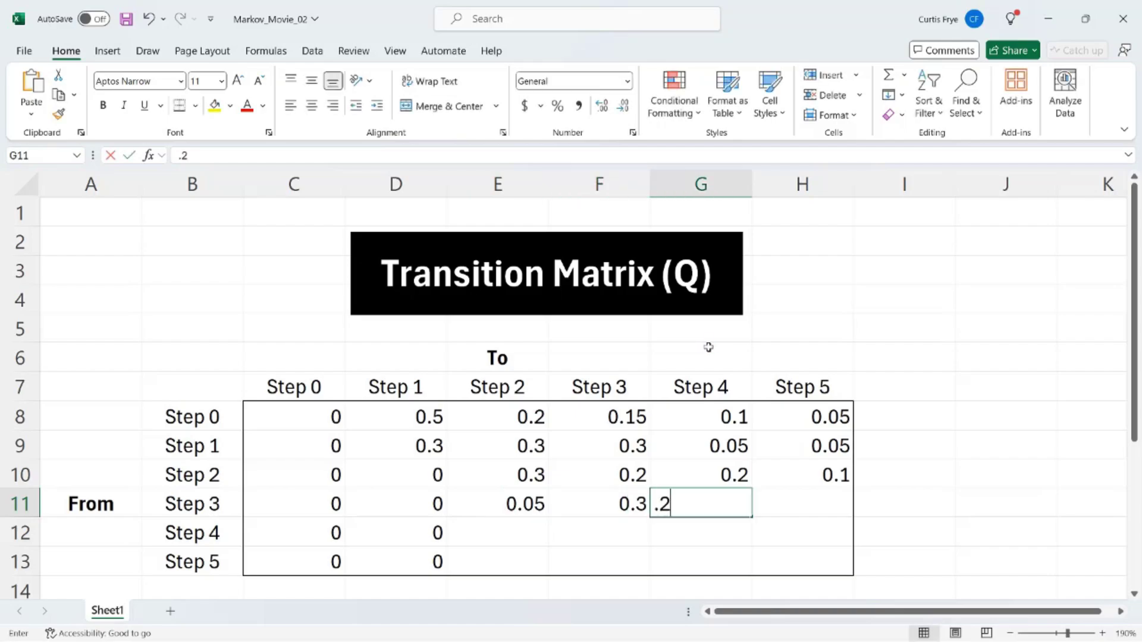
pyautogui.press('Tab')
pyautogui.write('.1')
pyautogui.press('Return')
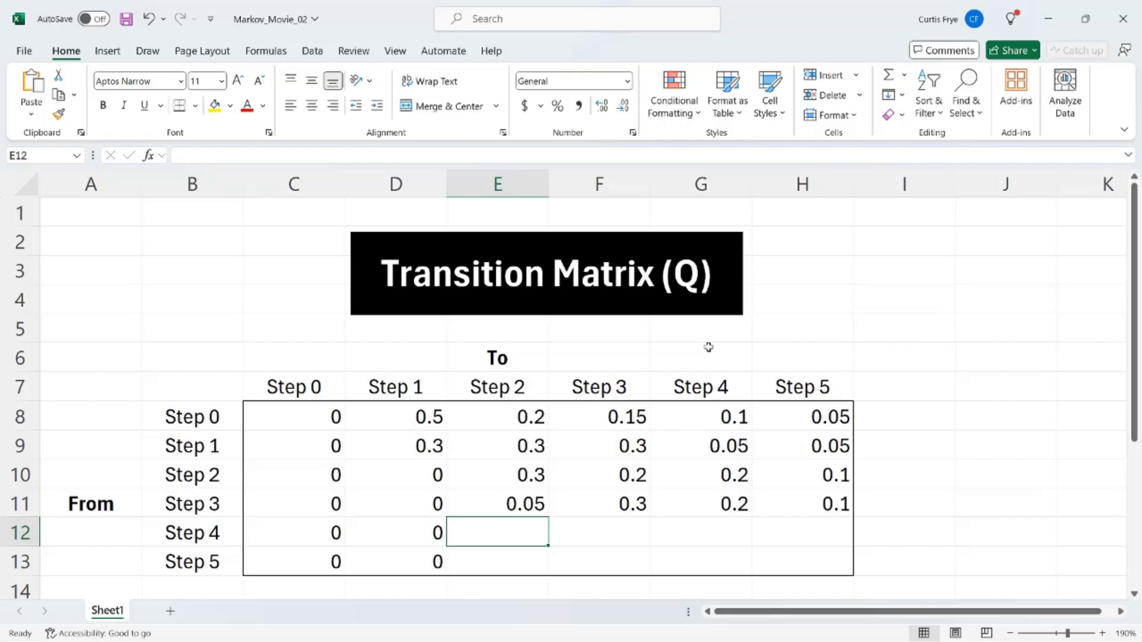
# - Enter 0.02, 0.03, 0.35 and 0.6 across E12:H12 for the Step 4 row
pyautogui.write('.02')
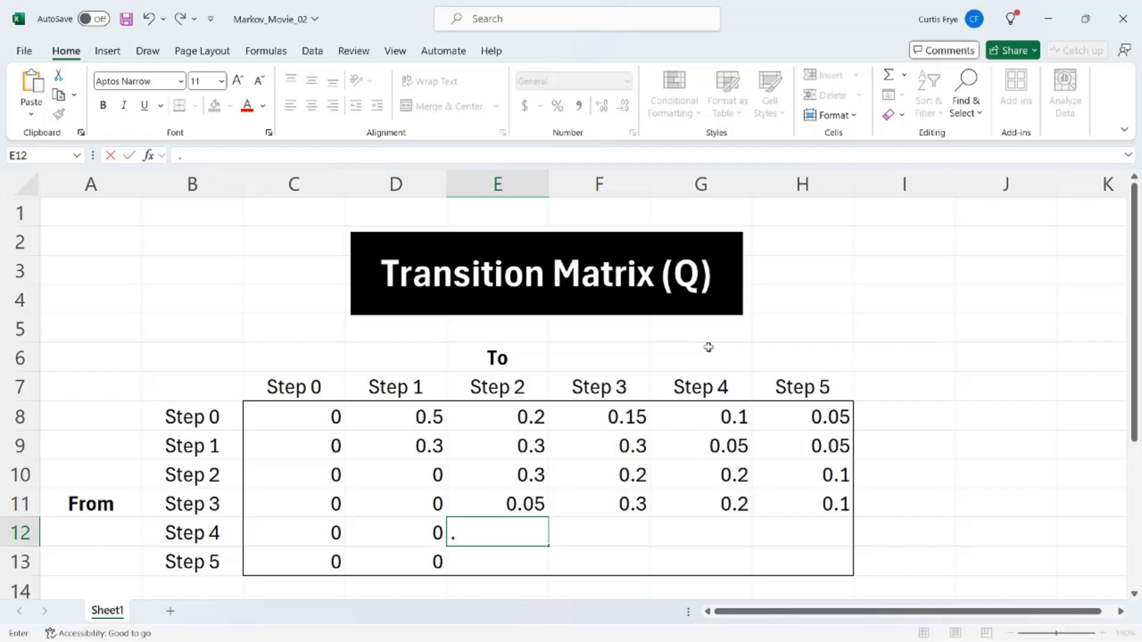
pyautogui.press('Tab')
pyautogui.write('.03')
pyautogui.press('BackSpace')
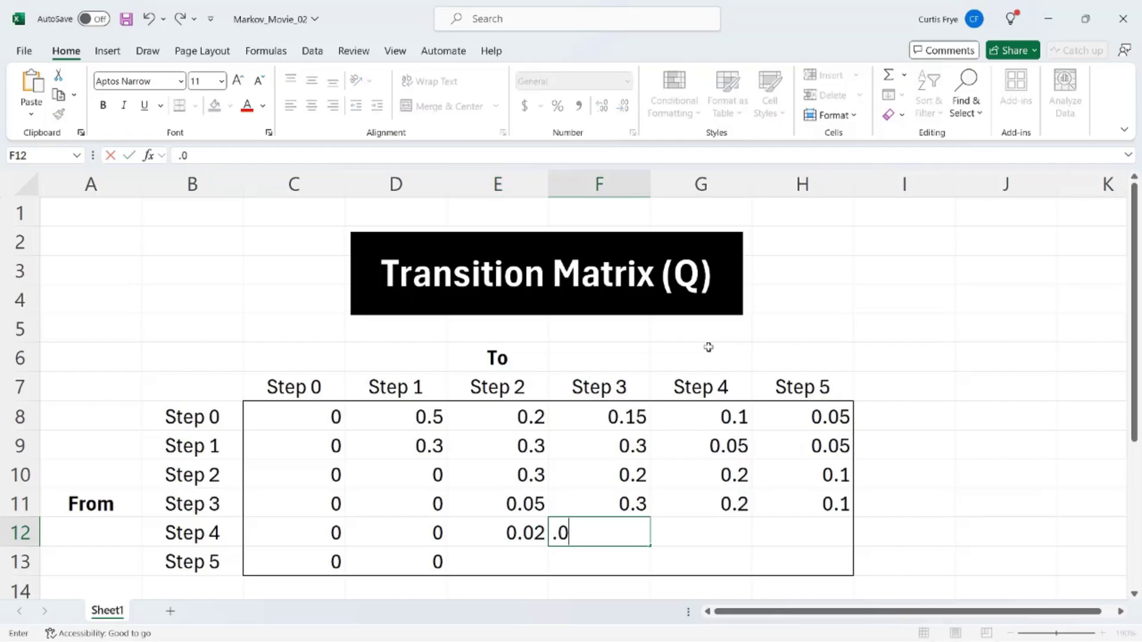
pyautogui.write('3')
pyautogui.press('Tab')
pyautogui.write('.35')
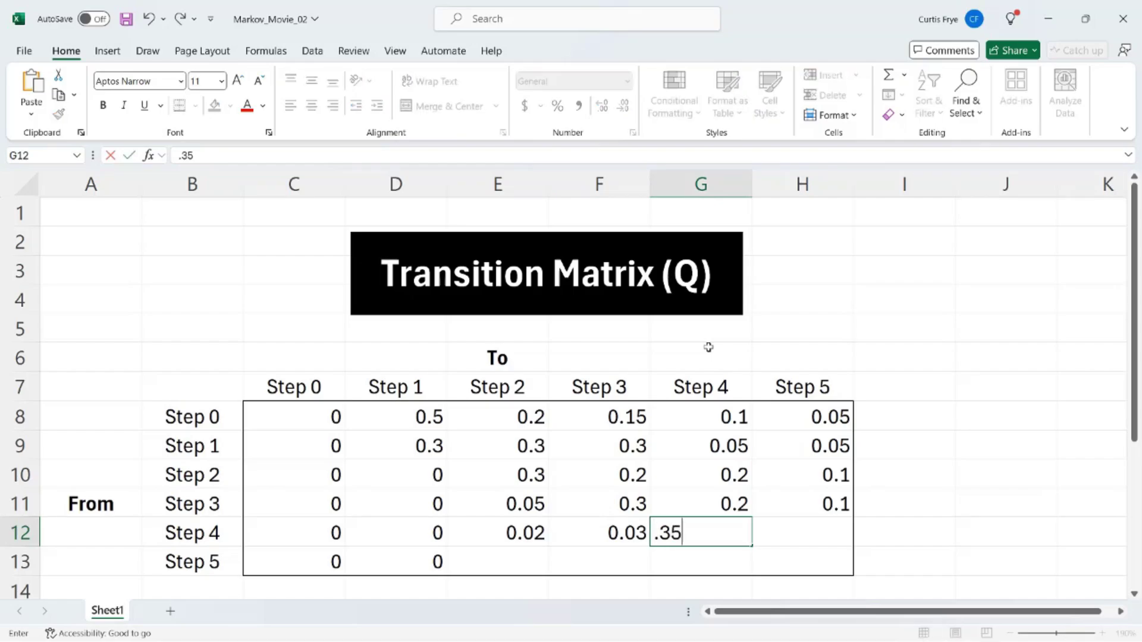
pyautogui.press('Tab')
pyautogui.write('.6')
pyautogui.press('Return')
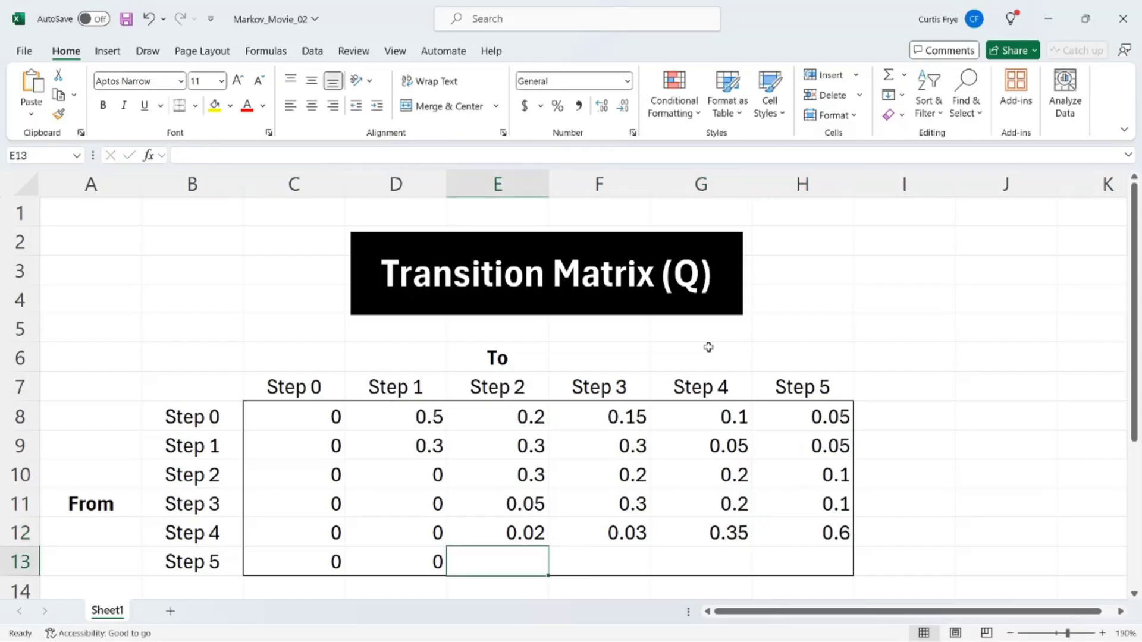
# - Enter 0.01, 0.01, 0.03 and 0.7 across E13:H13 for the Step 5 row
pyautogui.write('.01')
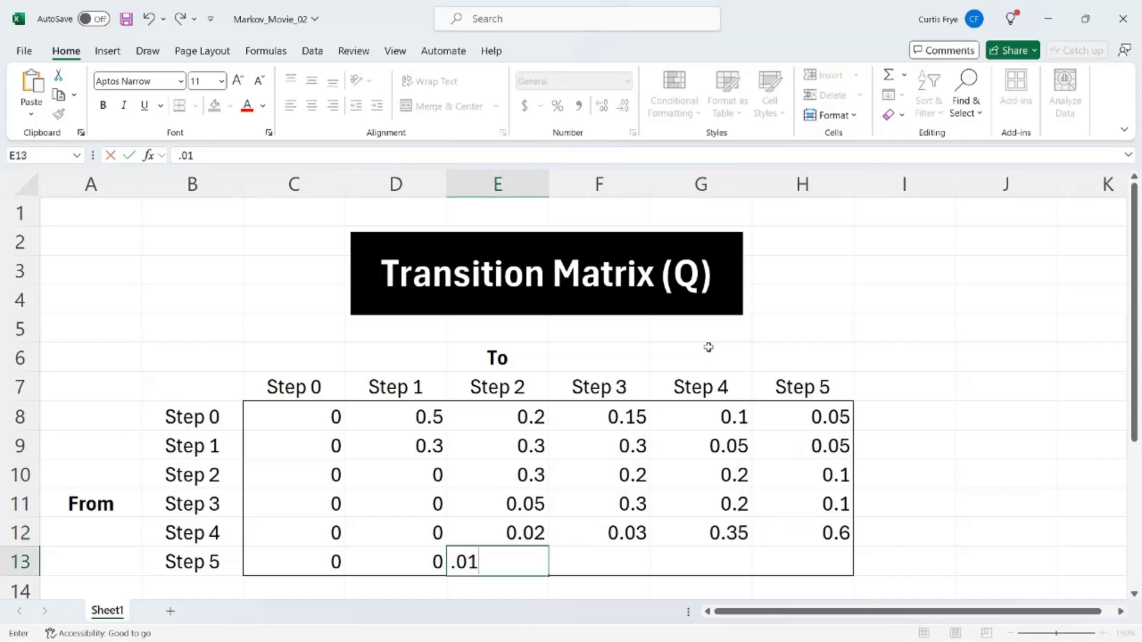
pyautogui.press('Tab')
pyautogui.write('.01')
pyautogui.press('Tab')
pyautogui.write('.03')
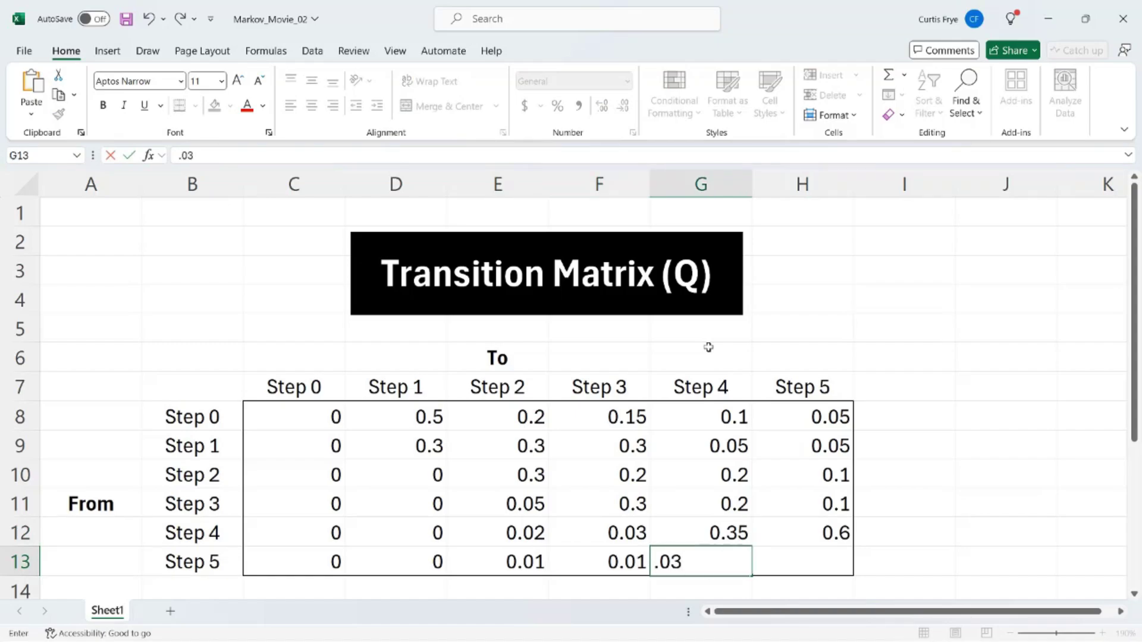
pyautogui.press('Tab')
pyautogui.write('.7')
pyautogui.press('Tab')
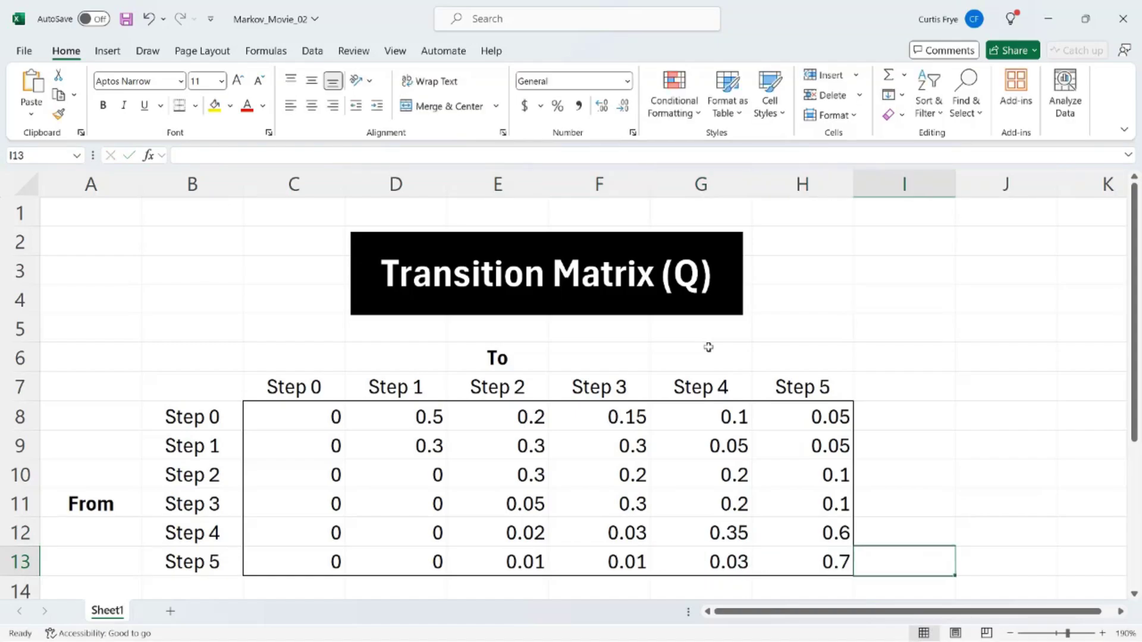